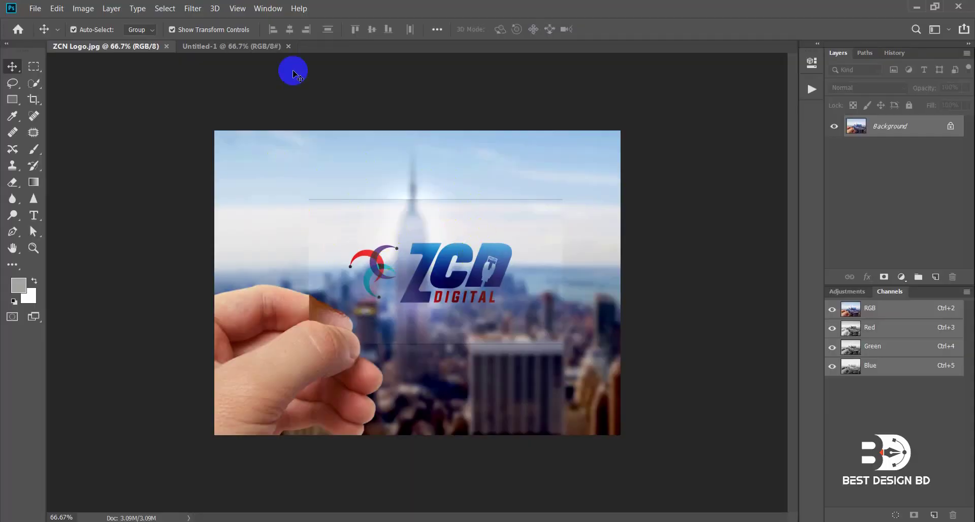
Step: Copy the ZCN Logo.jpg image into the Untitled-1 document and place it over the middle of the canvas
left_click(335, 163)
left_click_drag(336, 162, 283, 87)
left_click(487, 239)
left_click_drag(305, 131, 401, 289)
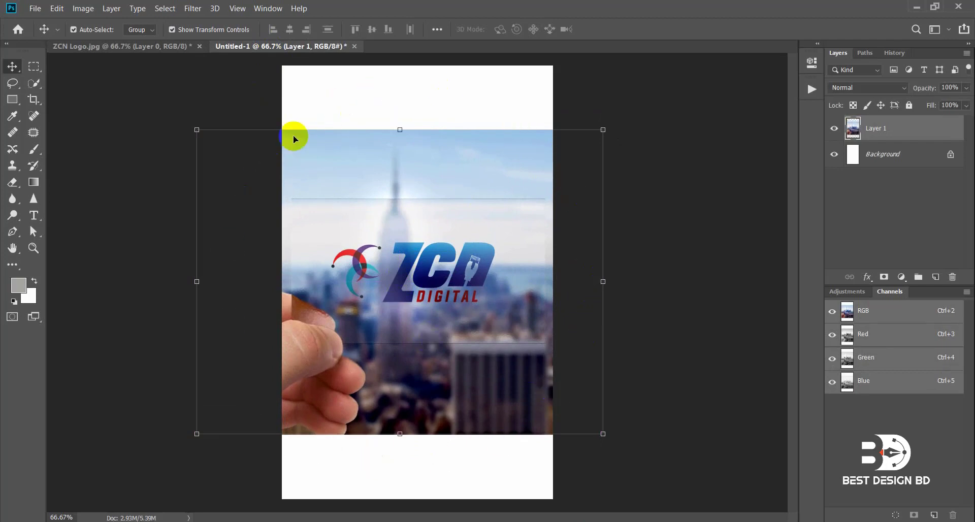
left_click(648, 289)
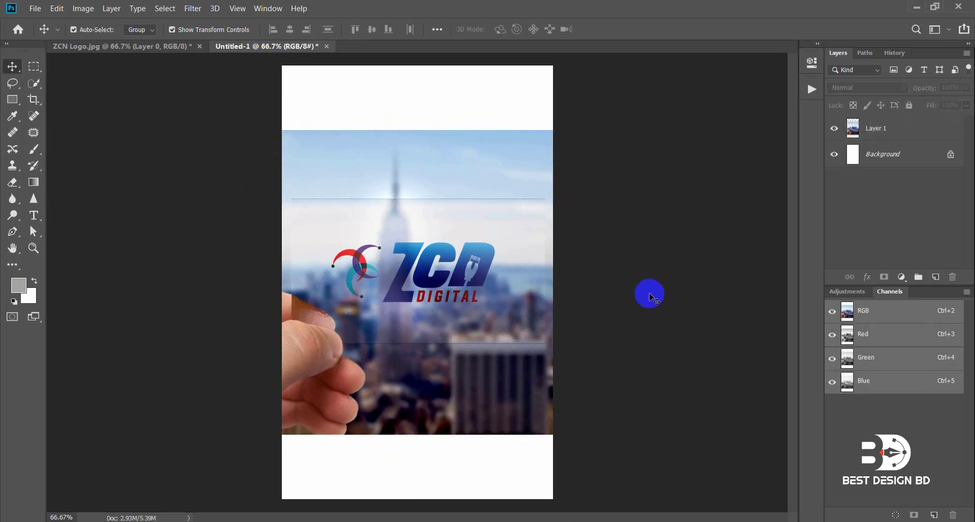
Step: Close Untitled-1 without saving and undo the image moves in ZCN Logo.jpg
left_click(388, 230)
left_click(354, 46)
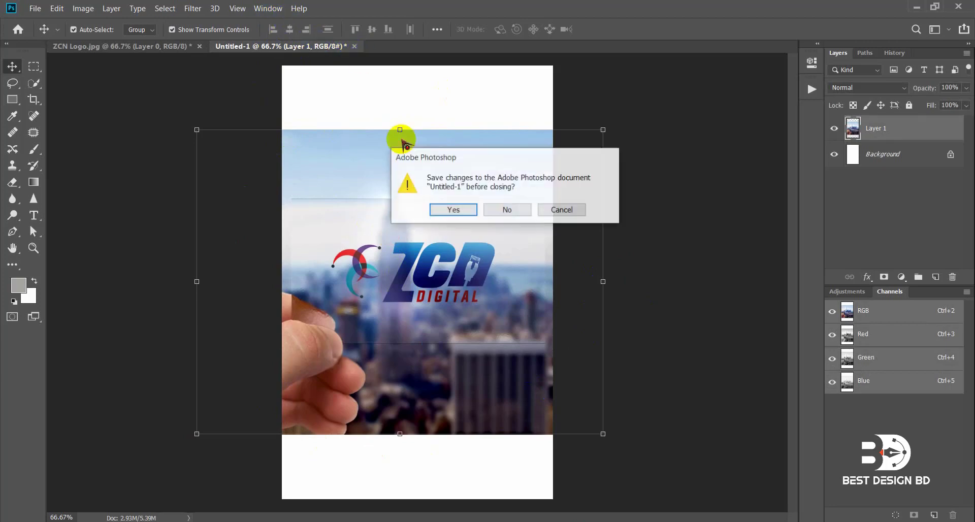
left_click(509, 211)
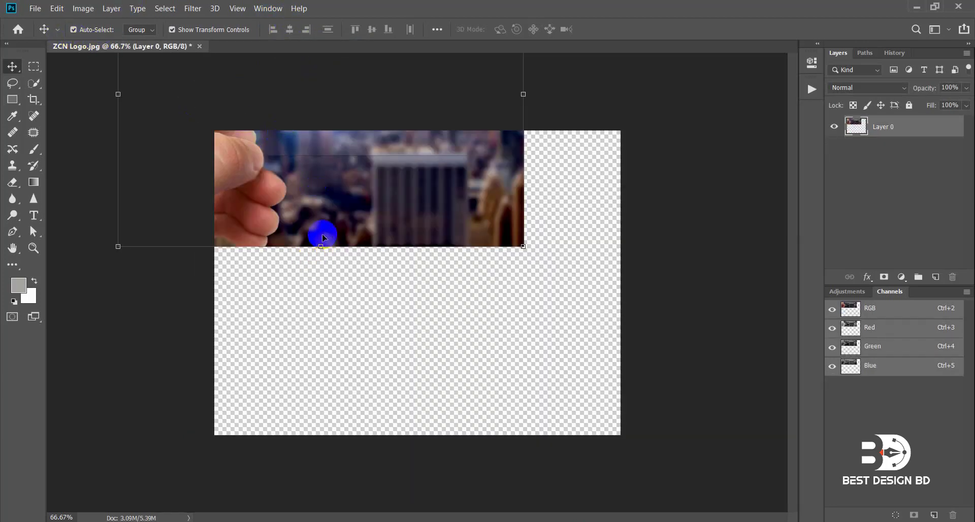
key("ctrl+z")
key("ctrl+z")
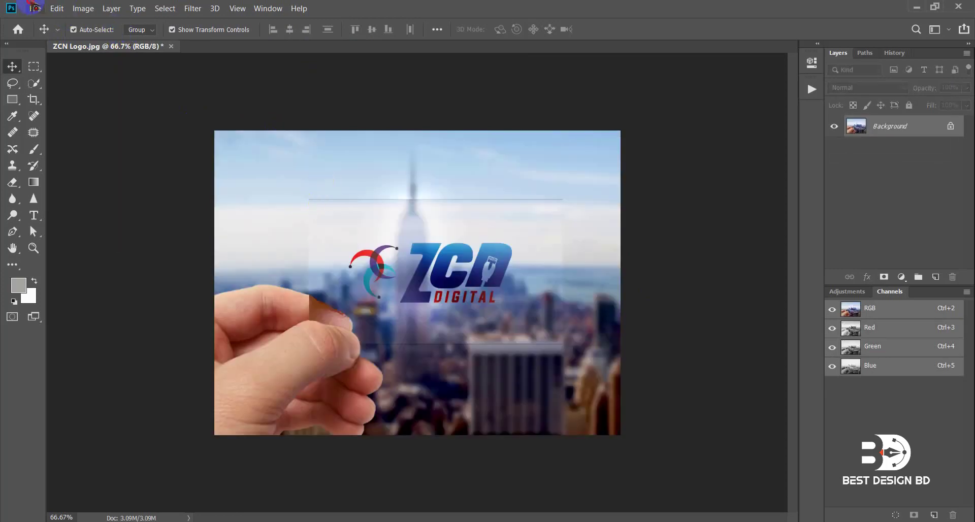
Step: Create a new 800 x 1280 pixel portrait document at 70 pixels/inch with RGB Color and a white background
left_click(35, 8)
left_click(61, 22)
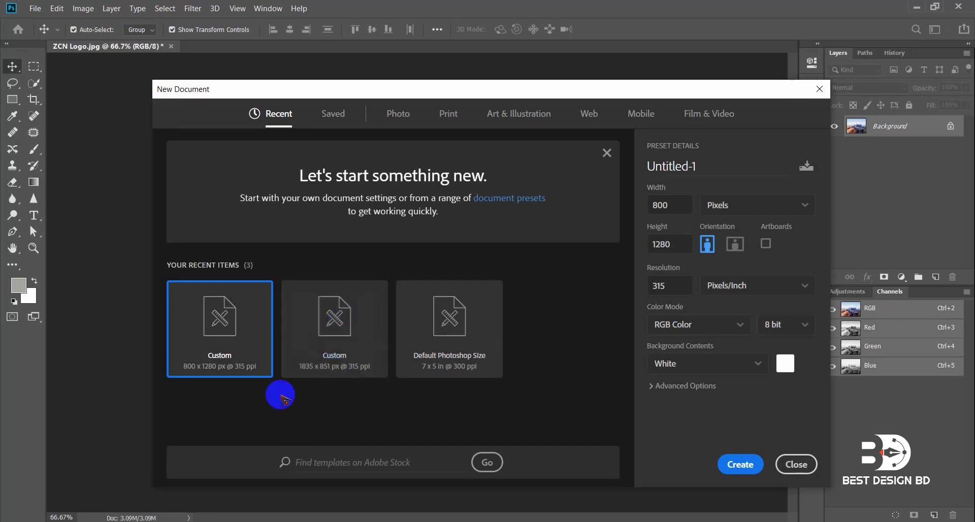
left_click_drag(680, 203, 647, 204)
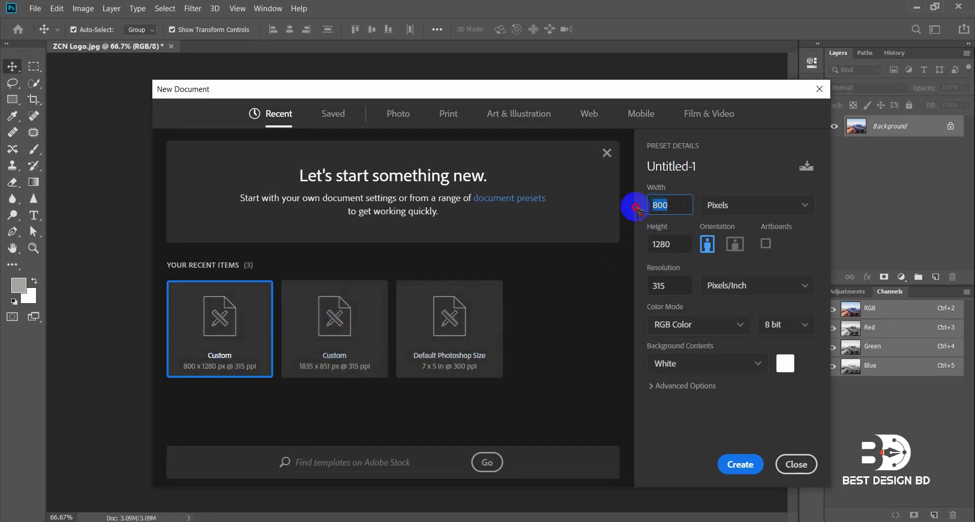
left_click(670, 244)
left_click_drag(671, 245, 609, 242)
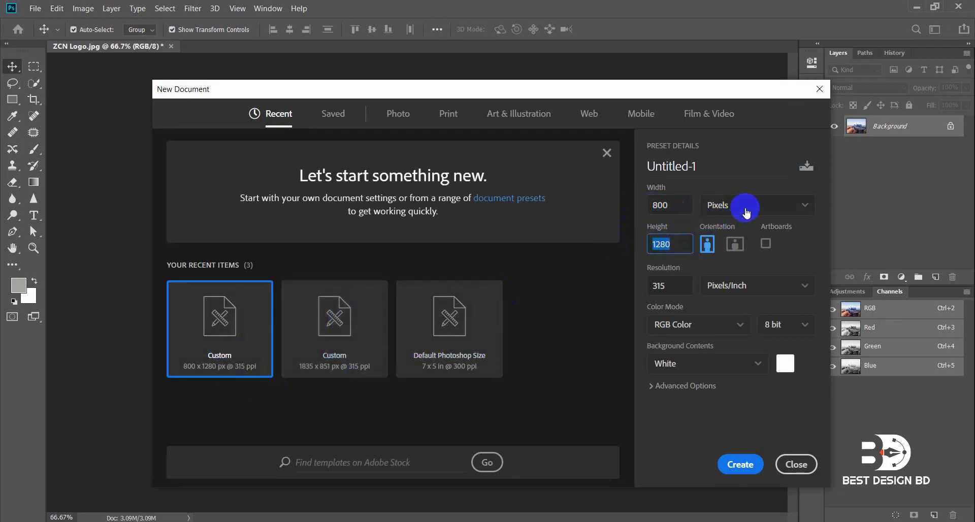
left_click_drag(666, 286, 586, 288)
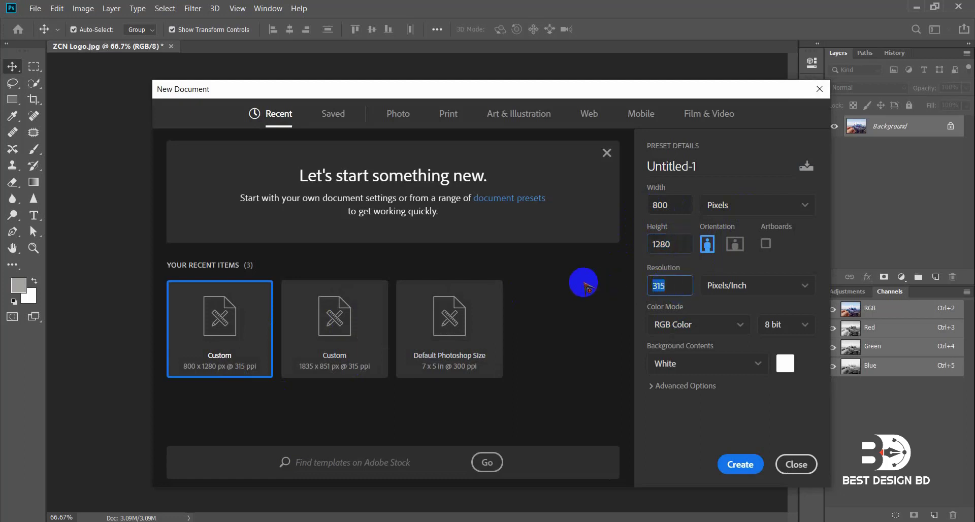
type("70")
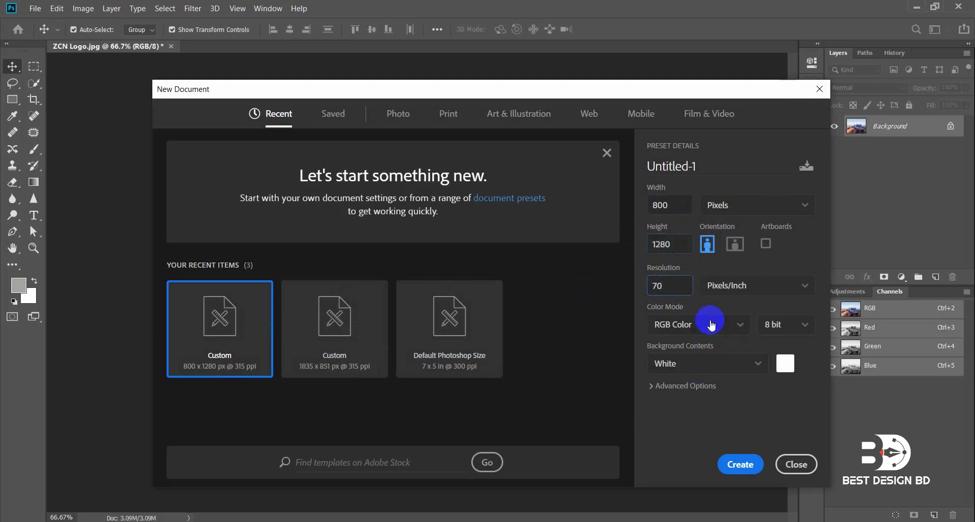
left_click(710, 325)
left_click(710, 325)
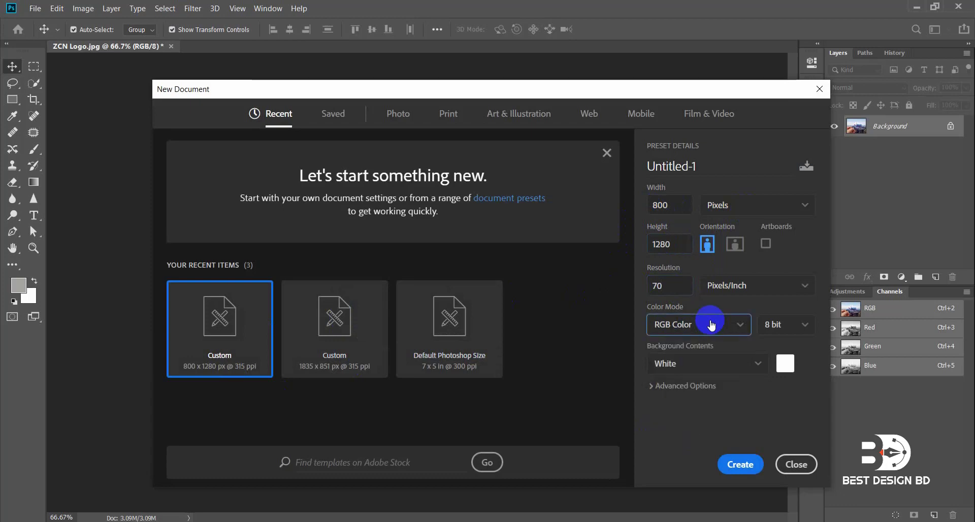
left_click(739, 464)
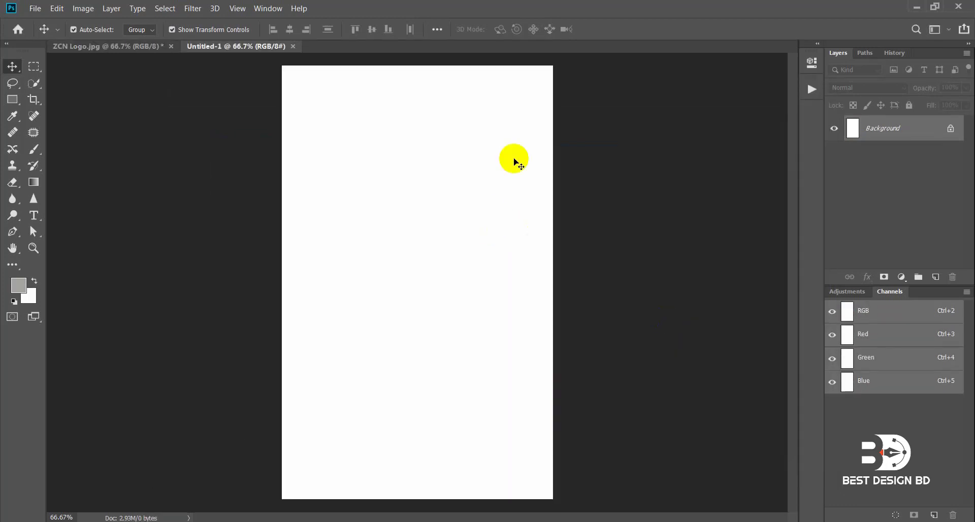
Step: Copy the ZCN Logo.jpg image onto the middle of the new blank canvas and duplicate its layer
left_click(224, 49)
left_click(125, 46)
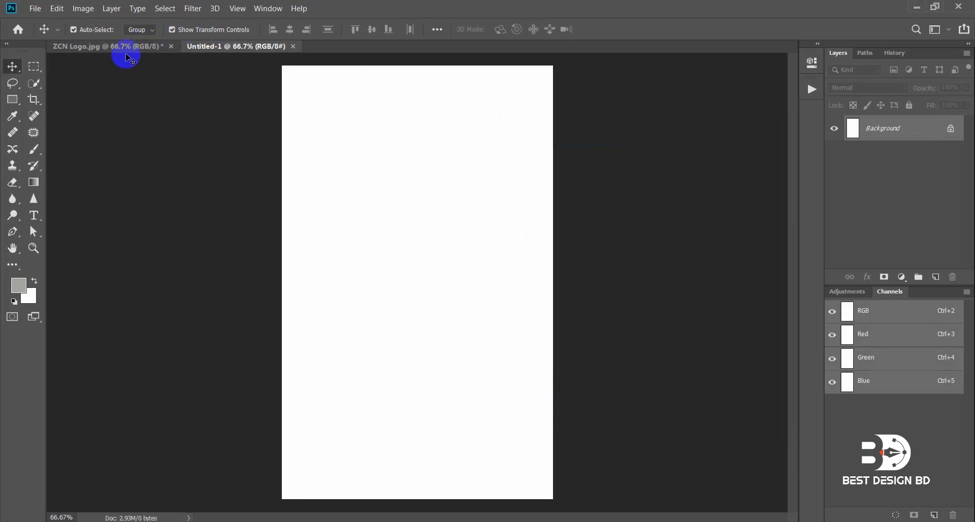
left_click_drag(300, 12, 311, 202)
left_click(509, 242)
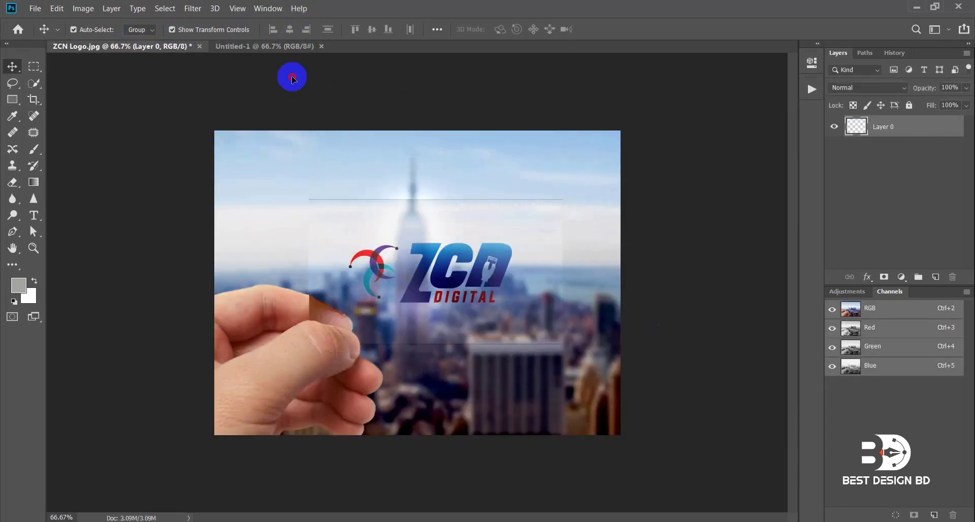
left_click_drag(289, 78, 441, 277)
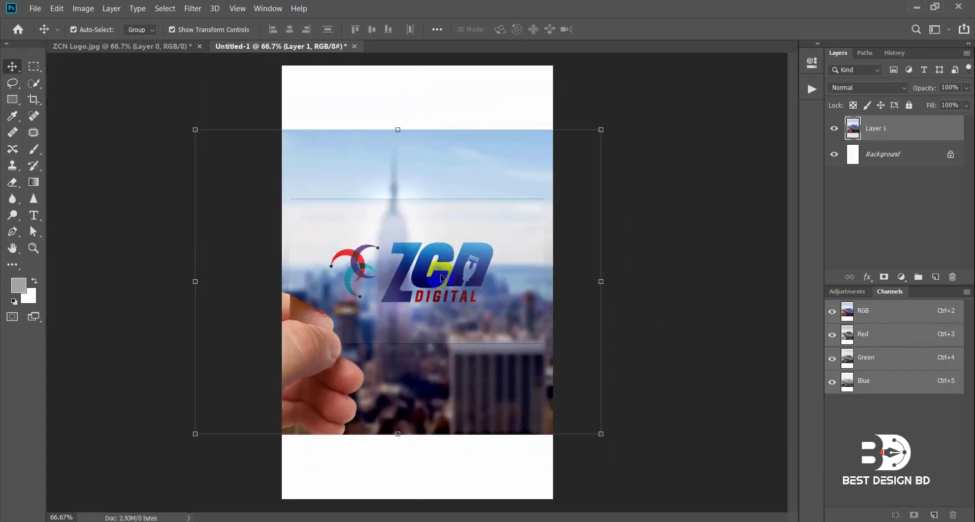
left_click(484, 269)
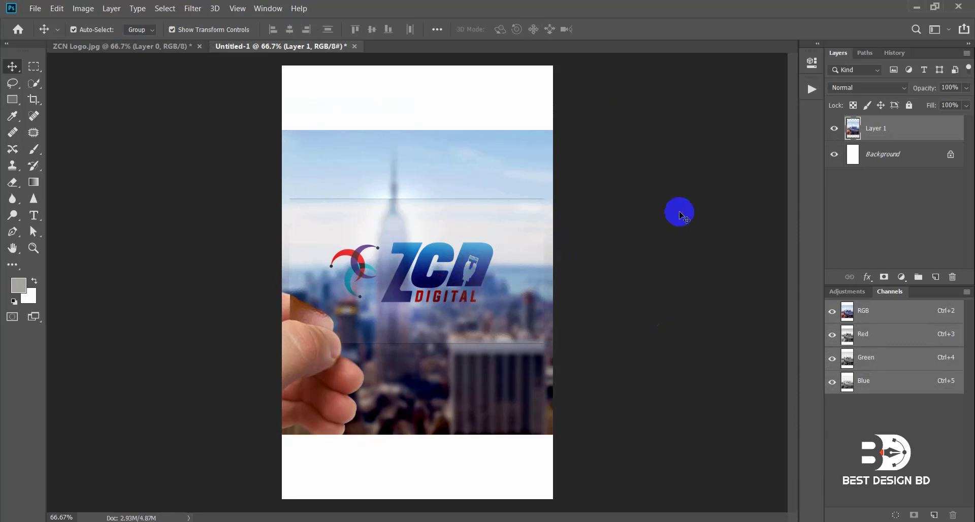
left_click(680, 212)
left_click_drag(919, 128, 935, 277)
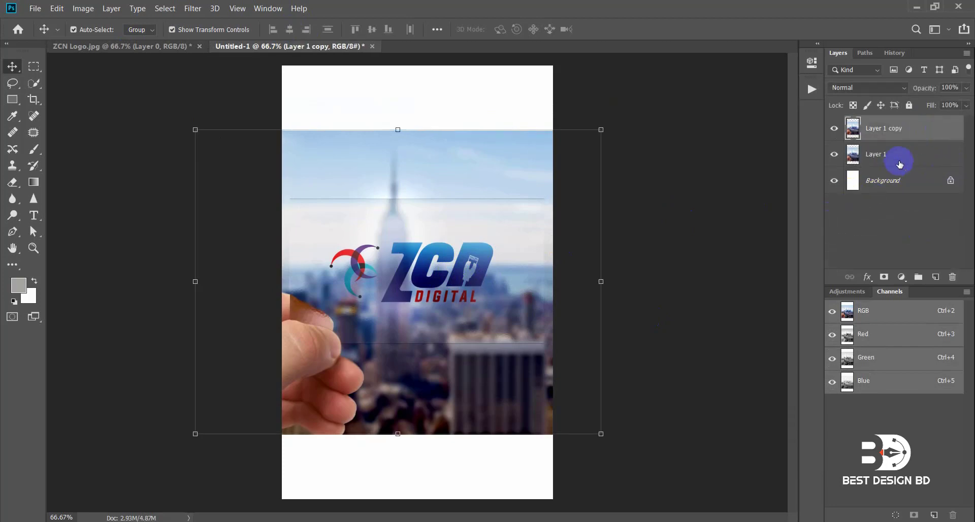
Step: Try to enlarge the Layer 1 copy image to about 130% width and 137% height
left_click(908, 155)
left_click(403, 266)
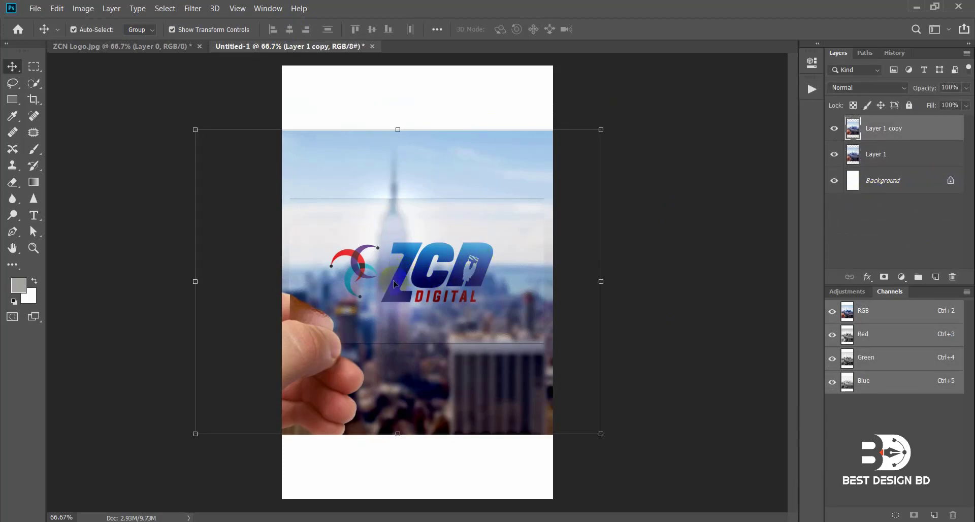
left_click_drag(601, 434, 664, 492)
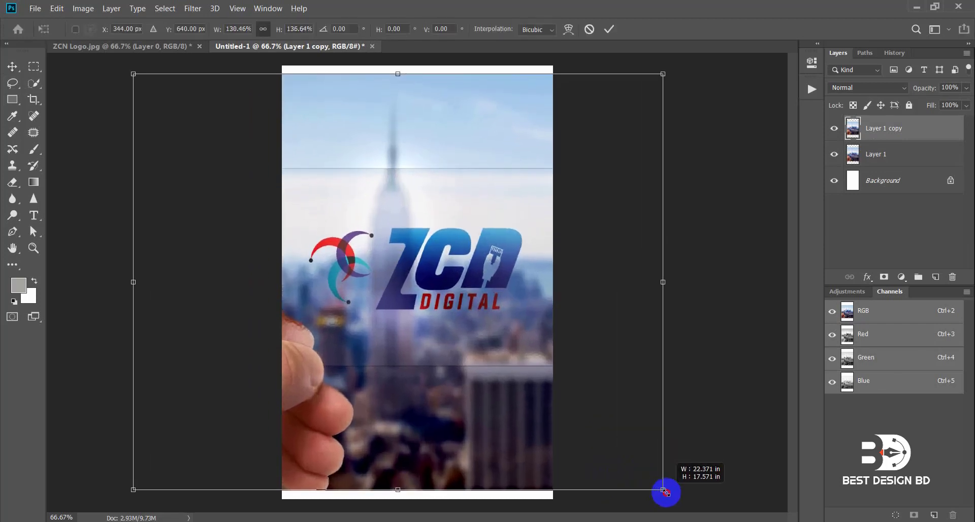
key("ctrl+z")
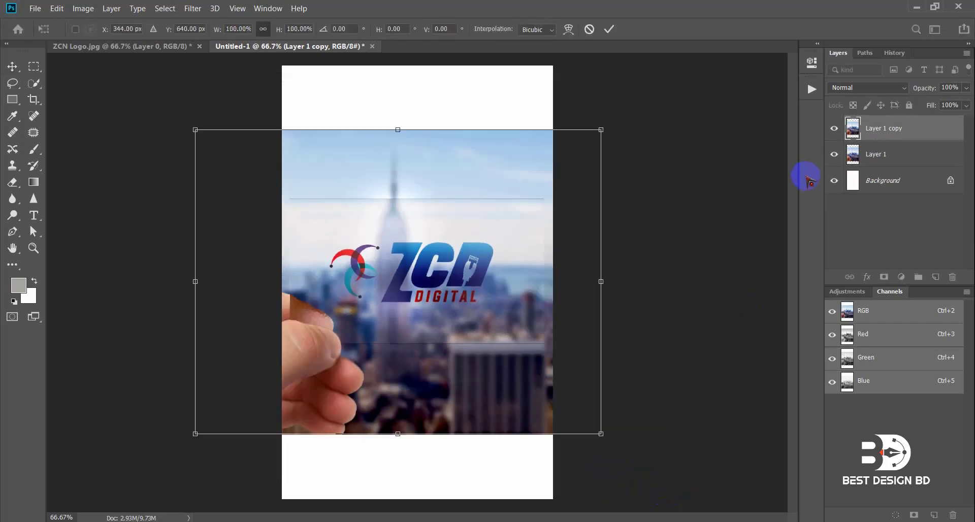
left_click(926, 158)
left_click(668, 338)
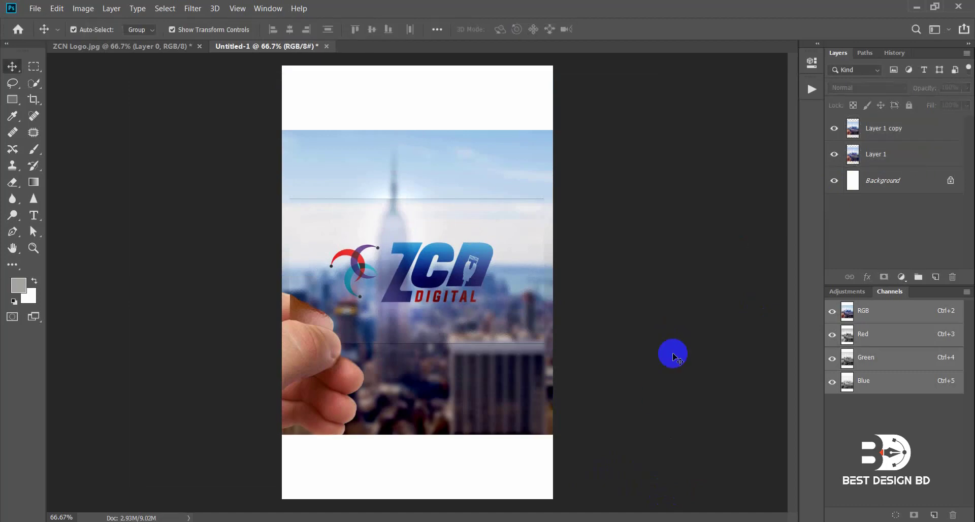
Step: Stretch Layer 1 to 113.50% width and 142.22% height to fill the canvas height, and shift it left to X 323 px
left_click(894, 154)
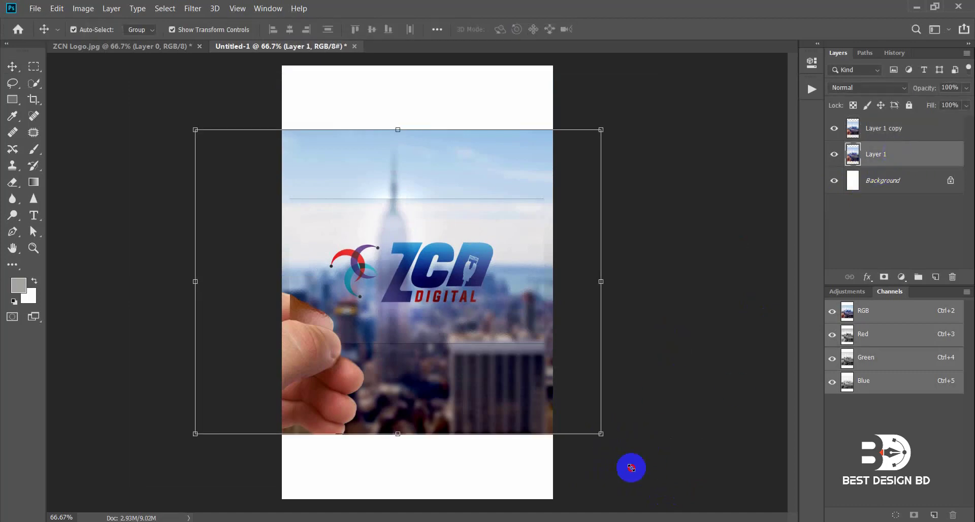
left_click_drag(631, 467, 631, 496)
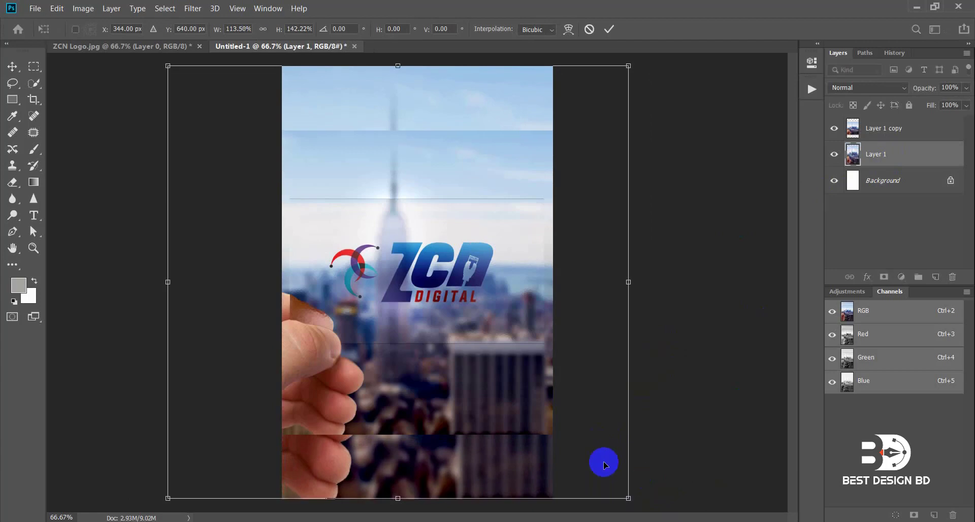
left_click_drag(534, 471, 533, 471)
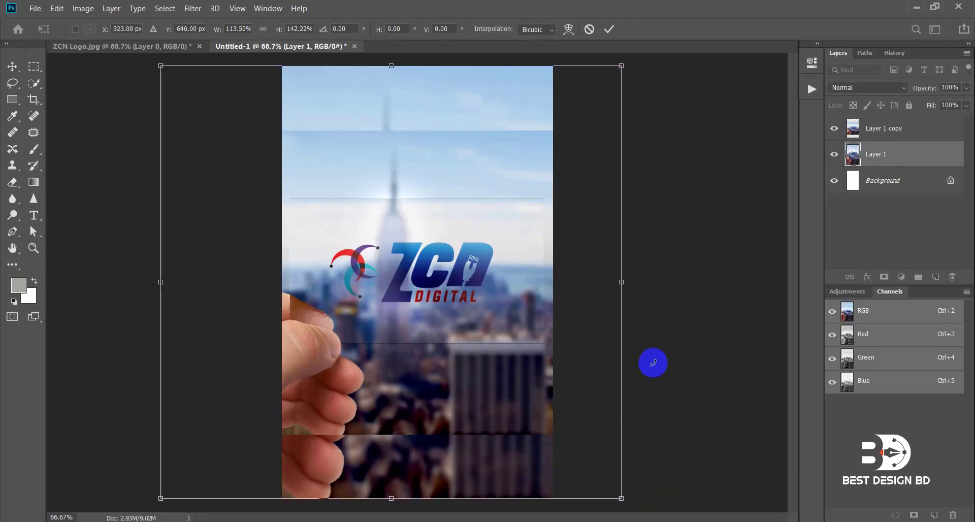
key("Return")
left_click(701, 355)
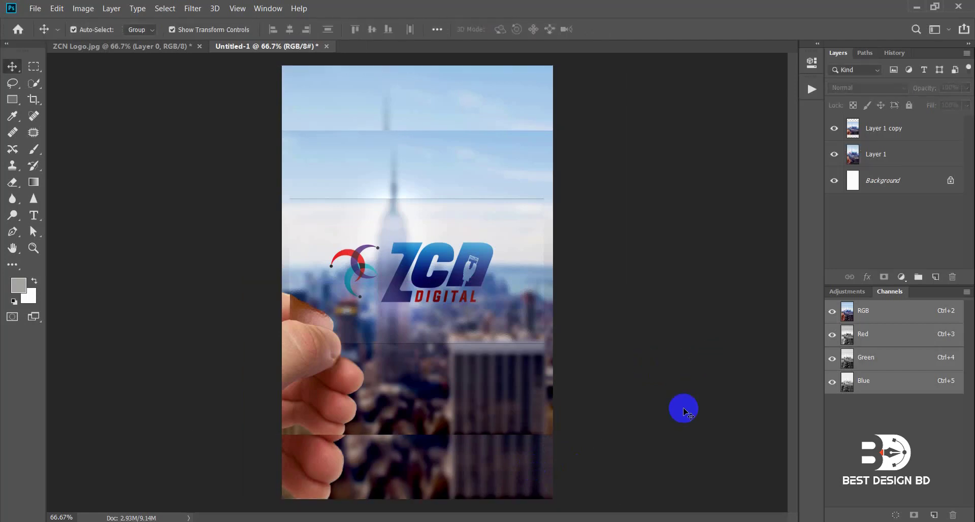
Step: Nudge Layer 1 down slightly and stretch its upper edge beyond the canvas, to about 103% height
left_click(509, 473)
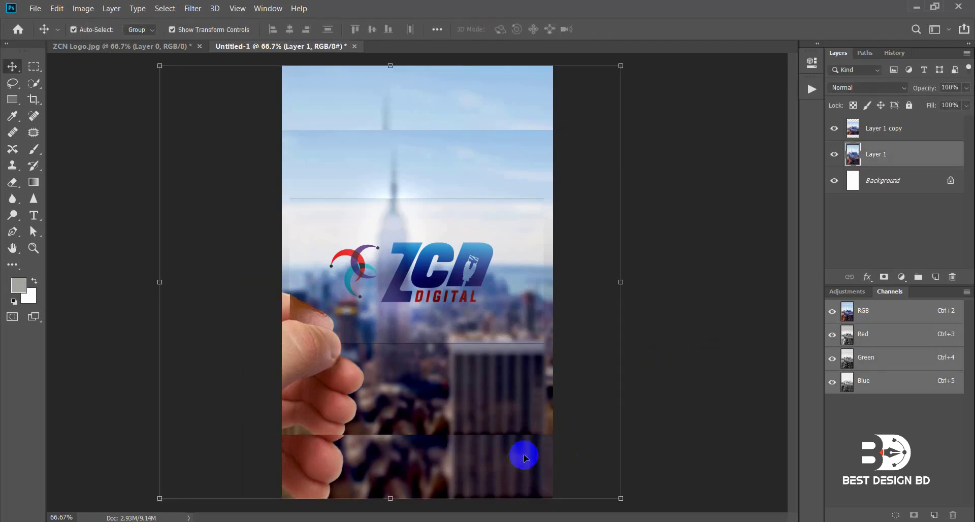
key("Down")
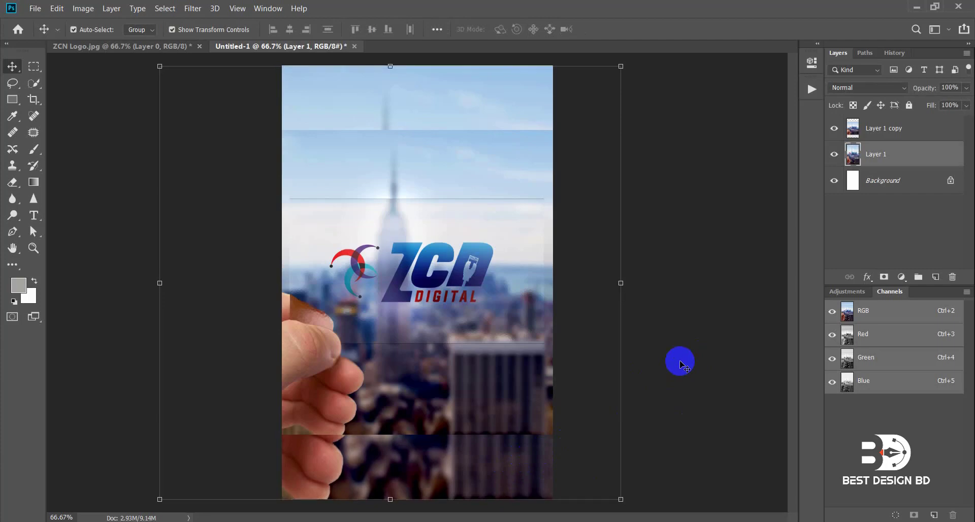
left_click(680, 361)
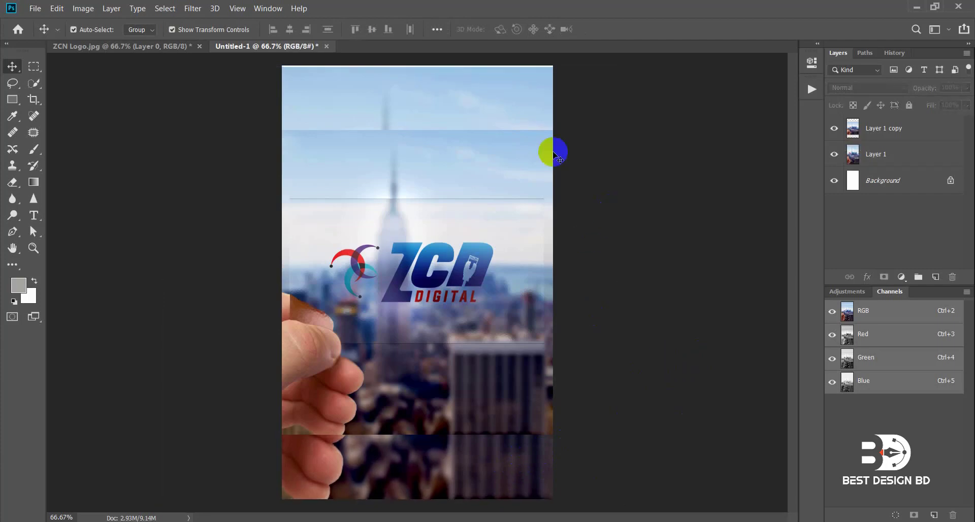
left_click(510, 91)
left_click_drag(389, 67, 389, 53)
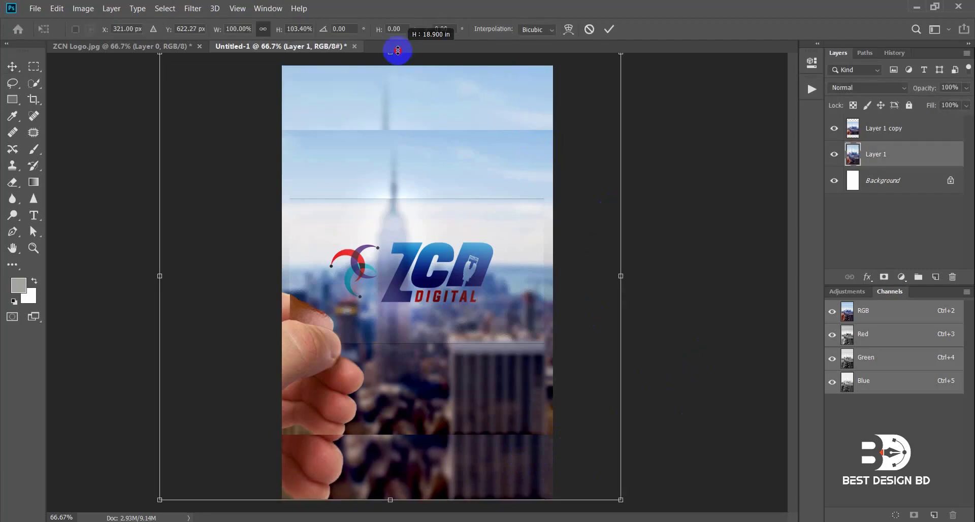
key("Return")
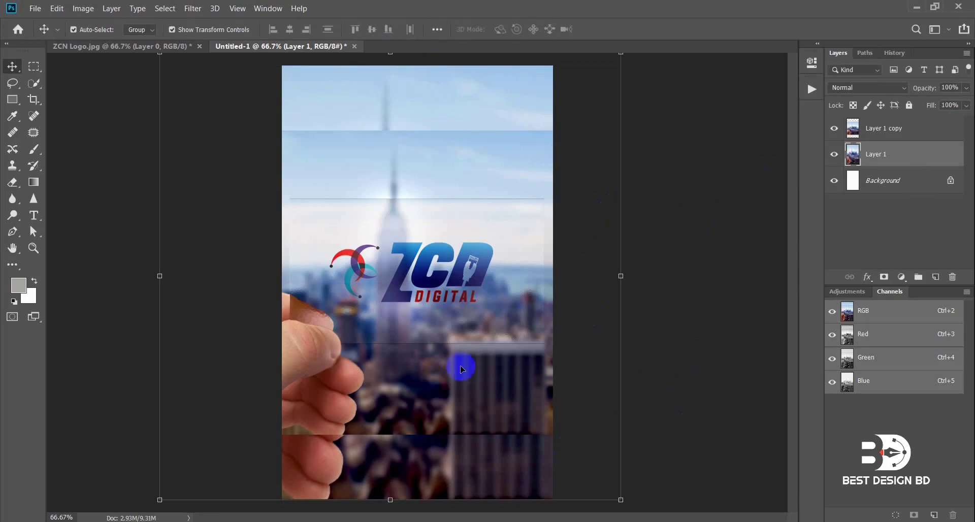
left_click(667, 216)
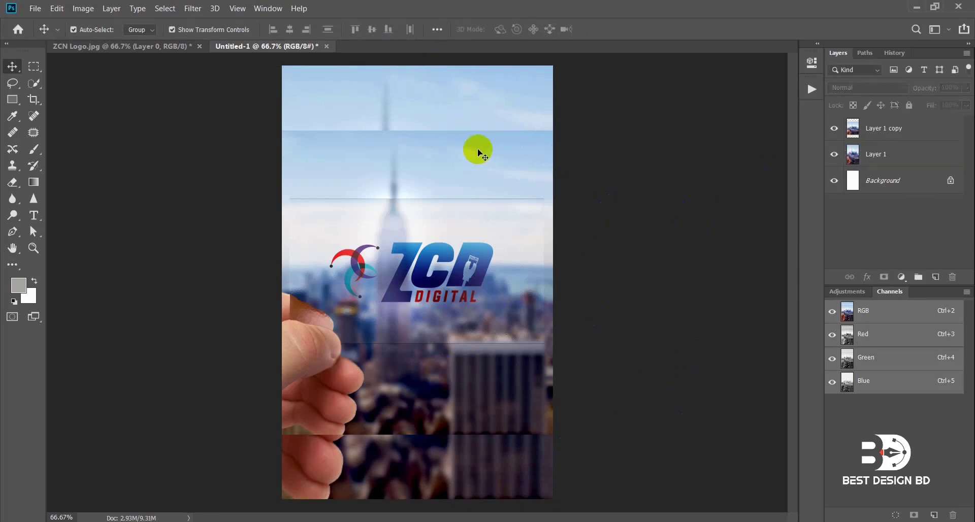
Step: On Layer 1, clone clear sky over the duplicated tower spire in the upper sky strip
left_click(463, 107)
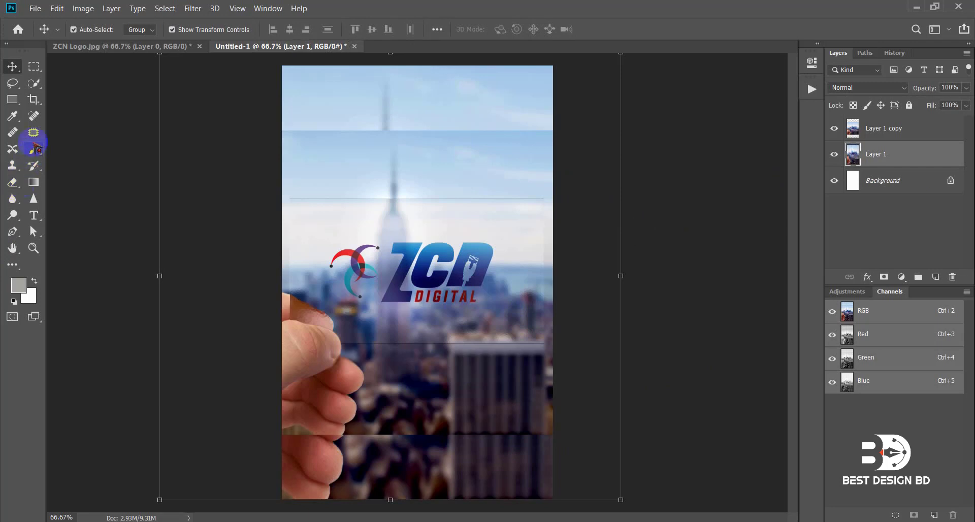
left_click(12, 165)
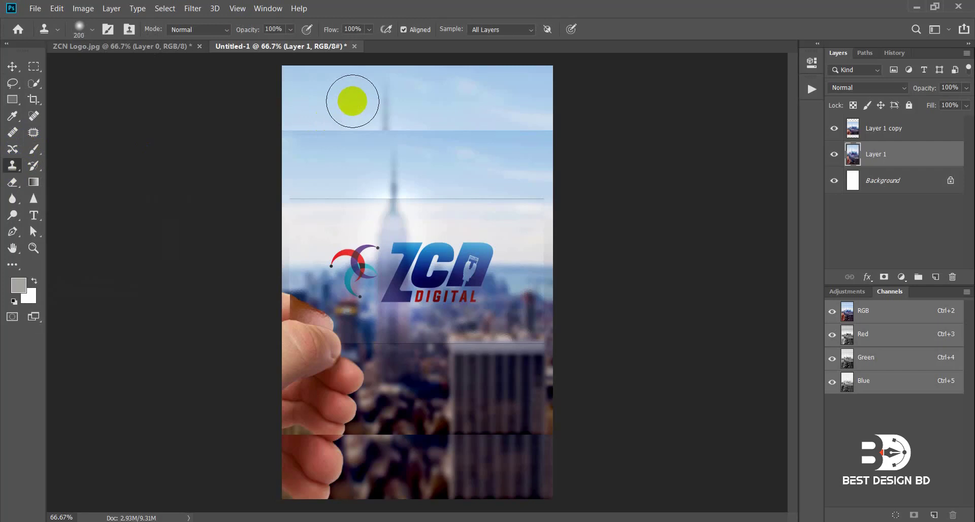
mouse_move(387, 93)
left_mouse_down()
mouse_move(384, 116)
mouse_move(470, 111)
mouse_move(345, 107)
mouse_move(350, 119)
mouse_move(457, 121)
left_mouse_up()
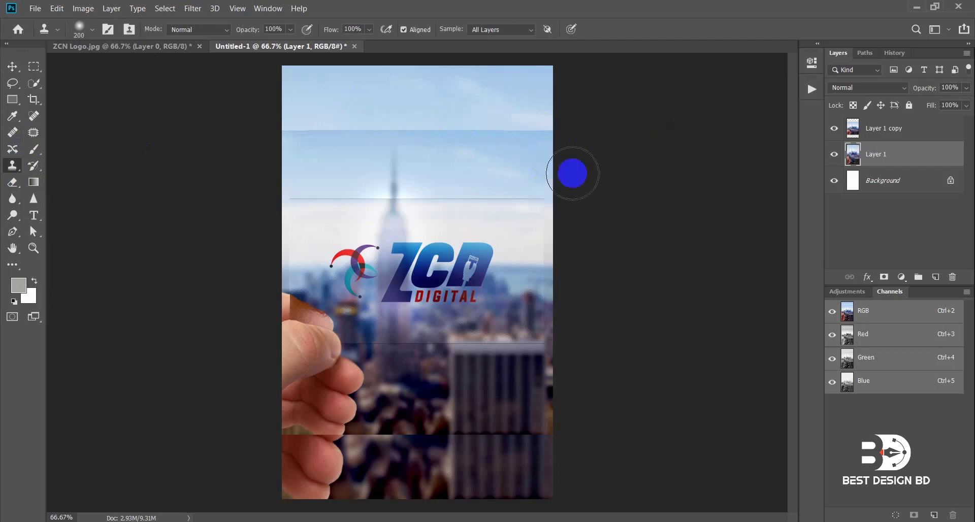
Step: Clone the blurred city background over the duplicated fingers below the lower seam, using a 90 px brush
left_click(328, 279, "alt")
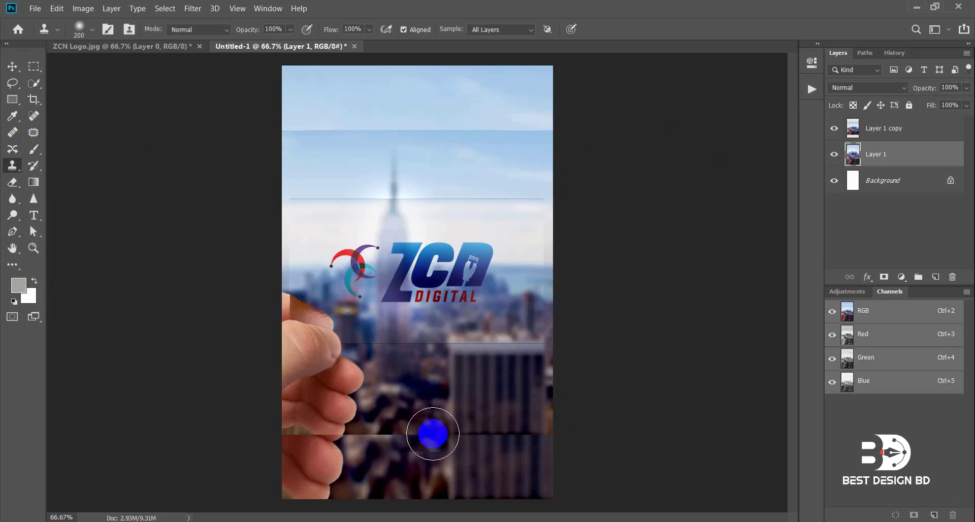
key("bracketleft")
key("bracketleft")
key("bracketleft")
key("bracketleft")
key("bracketleft")
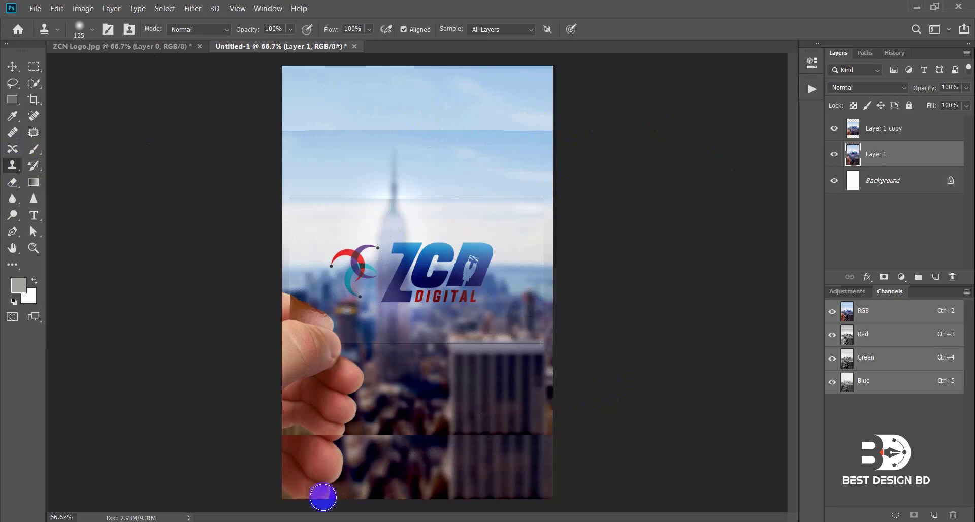
left_click(356, 468)
left_click(363, 463, "alt")
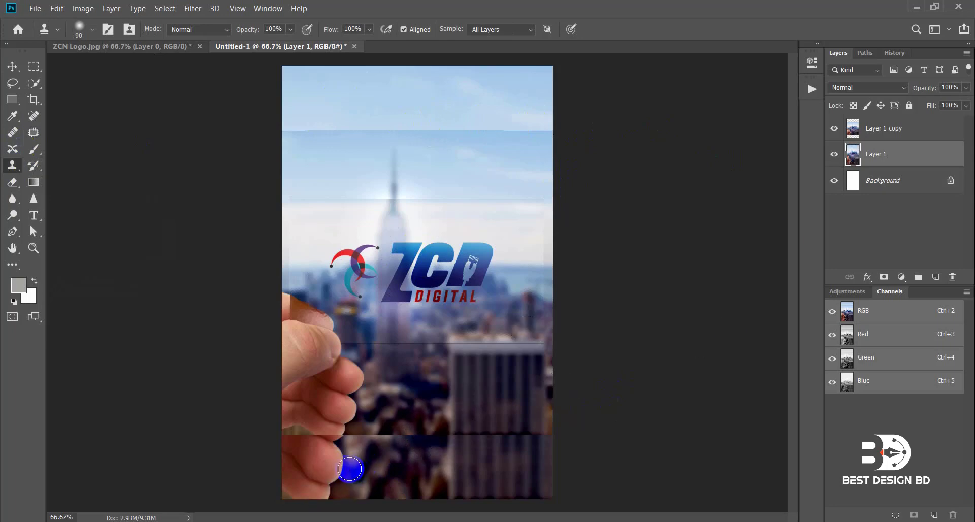
mouse_move(338, 467)
left_mouse_down()
mouse_move(333, 474)
mouse_move(378, 473)
left_mouse_up()
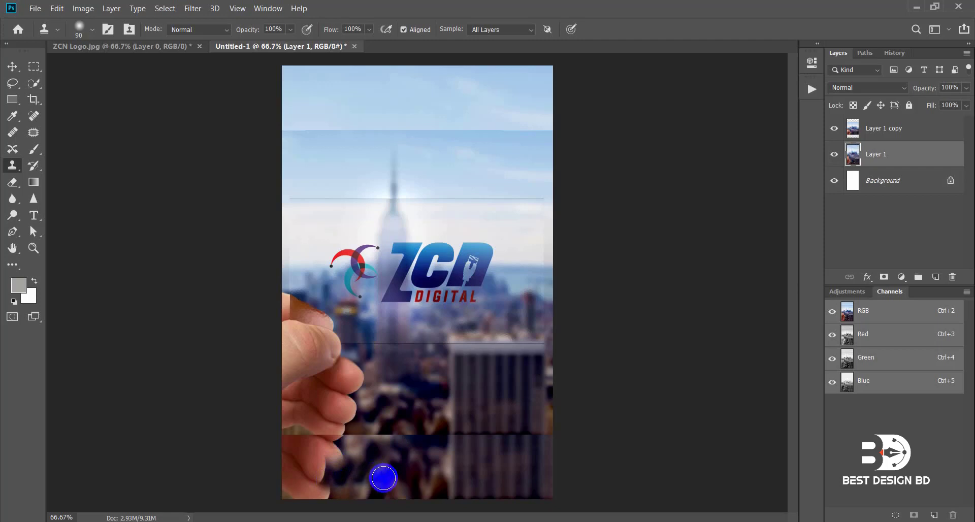
left_click(384, 464, "alt")
mouse_move(326, 496)
left_mouse_down()
mouse_move(304, 498)
mouse_move(332, 457)
mouse_move(300, 461)
mouse_move(310, 464)
mouse_move(298, 473)
mouse_move(402, 450)
mouse_move(306, 474)
mouse_move(315, 476)
mouse_move(274, 497)
mouse_move(298, 484)
mouse_move(292, 465)
mouse_move(310, 460)
mouse_move(285, 456)
left_mouse_up()
left_click(377, 456, "alt")
left_click(402, 452, "alt")
left_click(383, 457, "alt")
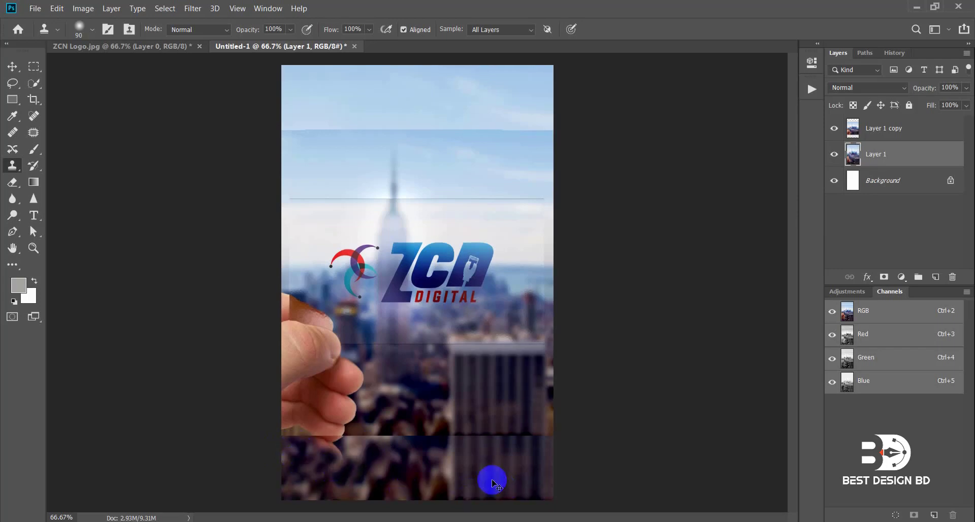
Step: Reduce the Clone Stamp brush to 40 px for retouching the seam at the lowest finger
key("ctrl+plus")
key("ctrl+plus")
key("ctrl+plus")
key("ctrl+plus")
left_click_drag(458, 418, 550, 278)
left_click_drag(328, 473, 533, 203)
mouse_move(274, 495)
left_mouse_down()
mouse_move(335, 414)
mouse_move(406, 279)
left_mouse_up()
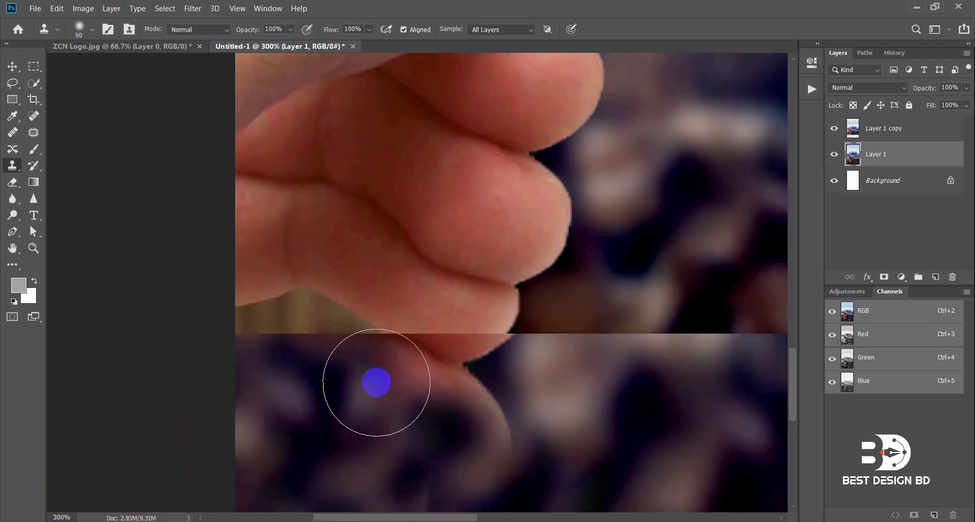
key("[")
key("[")
key("[")
key("[")
key("bracketleft")
Step: Outline the lowest fingertip across the seam with the Pen tool and convert the path to a selection
left_click(33, 247)
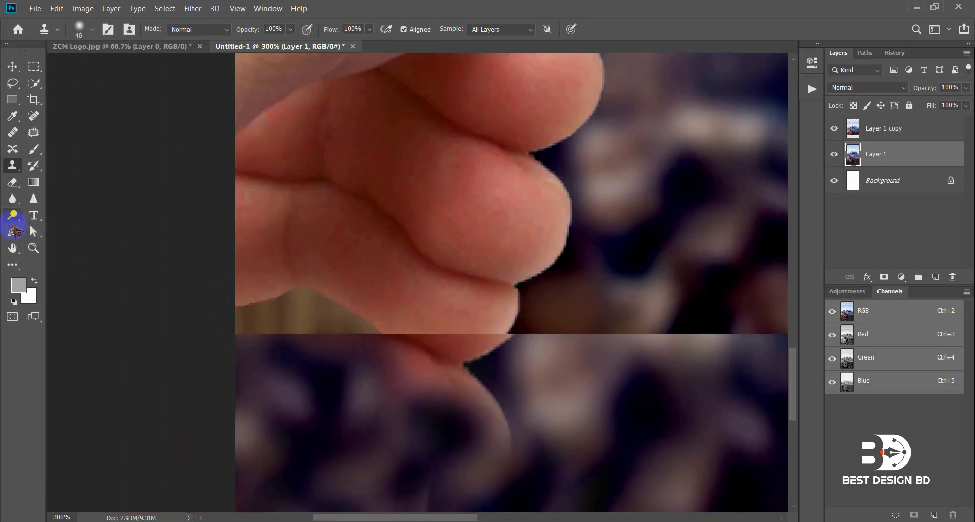
left_click(14, 231)
left_click(374, 326)
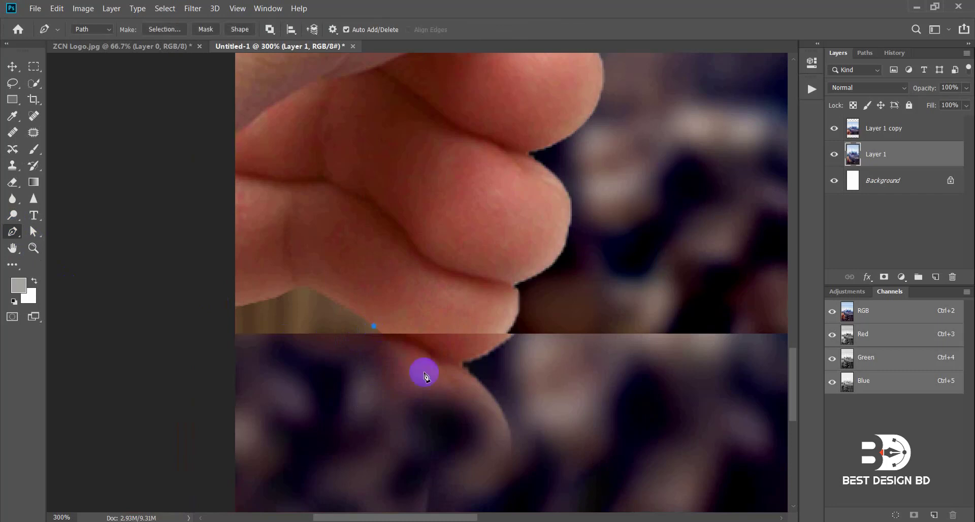
left_click_drag(514, 325, 520, 297)
left_click(465, 274)
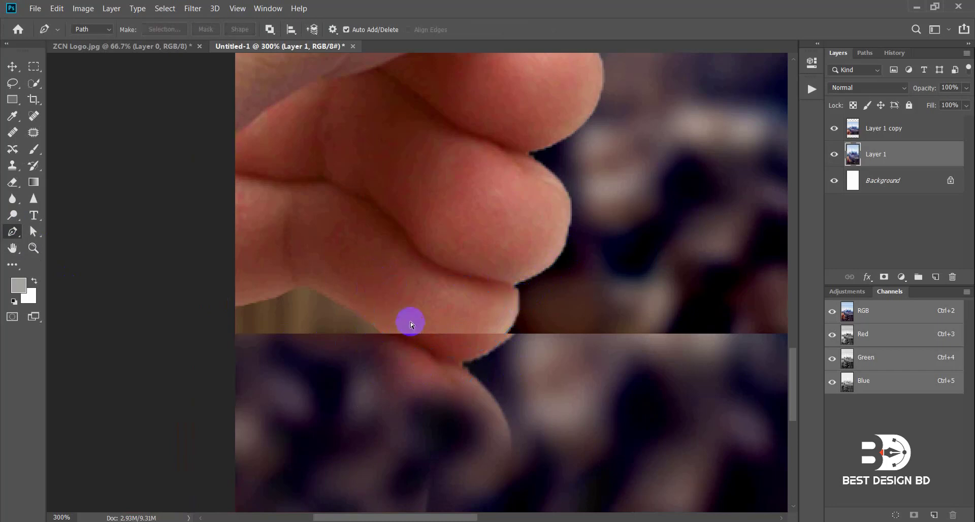
Step: On Layer 1 copy, clone finger skin inside the fingertip selection to cover the seam with the Clone Stamp
left_click(12, 165)
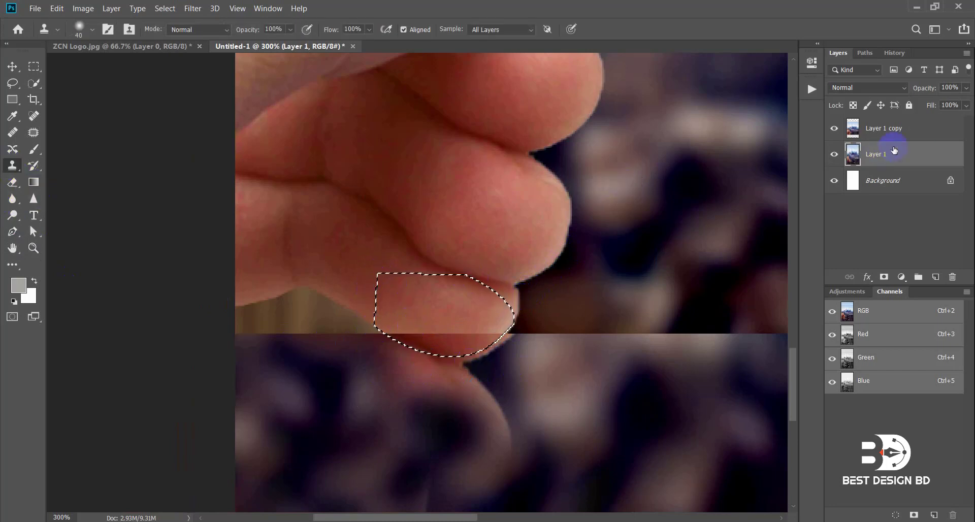
left_click(916, 131)
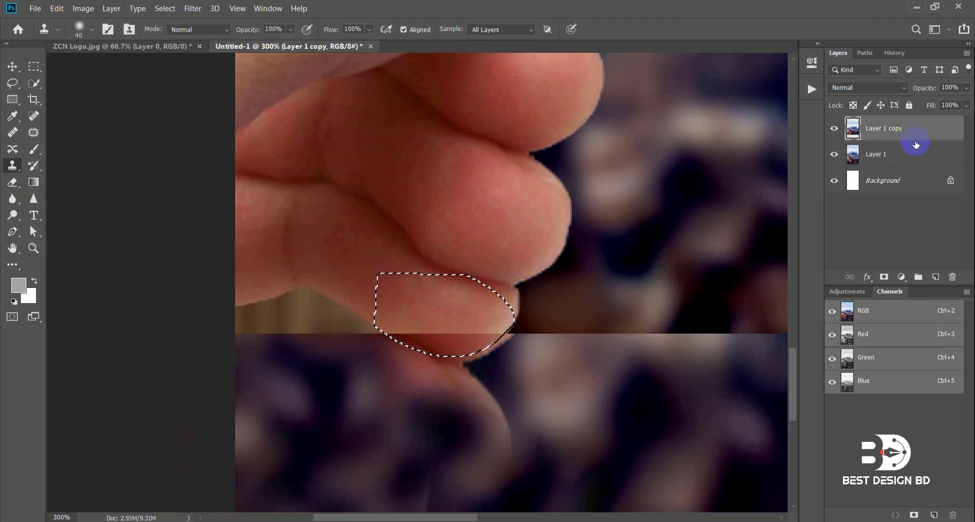
left_click(457, 229, "alt")
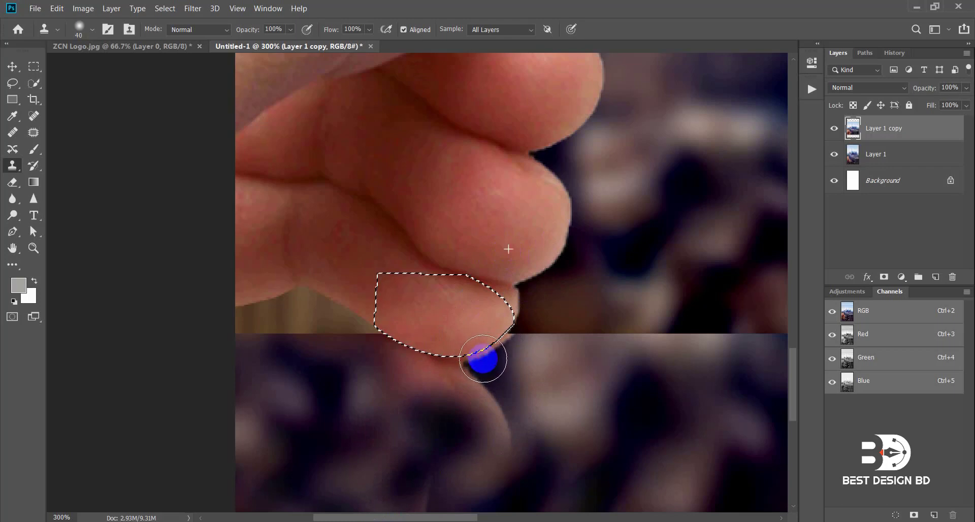
mouse_move(407, 394)
left_mouse_down()
mouse_move(384, 386)
mouse_move(401, 348)
mouse_move(278, 436)
mouse_move(370, 387)
left_mouse_up()
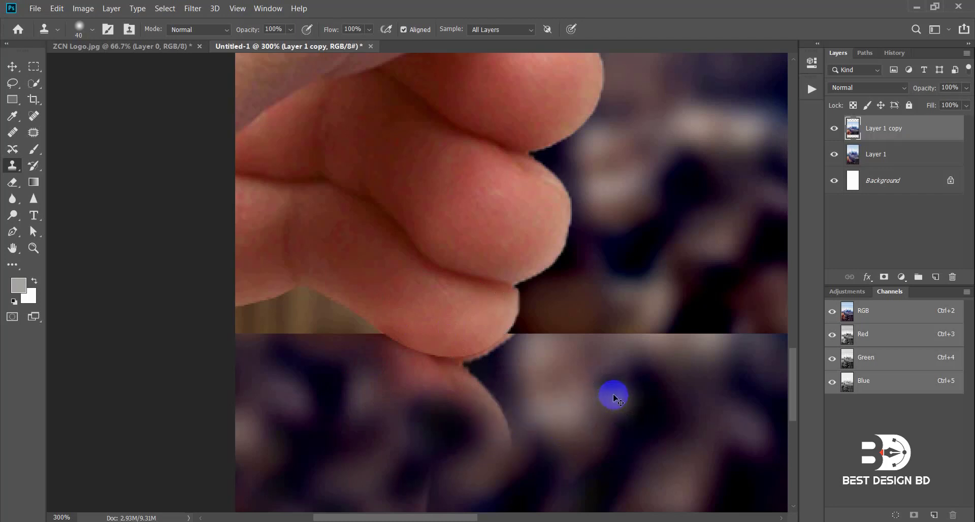
Step: Restore and invert the fingertip selection, and clone the dark blurred background over the seam beside the fingertip
key("ctrl+z")
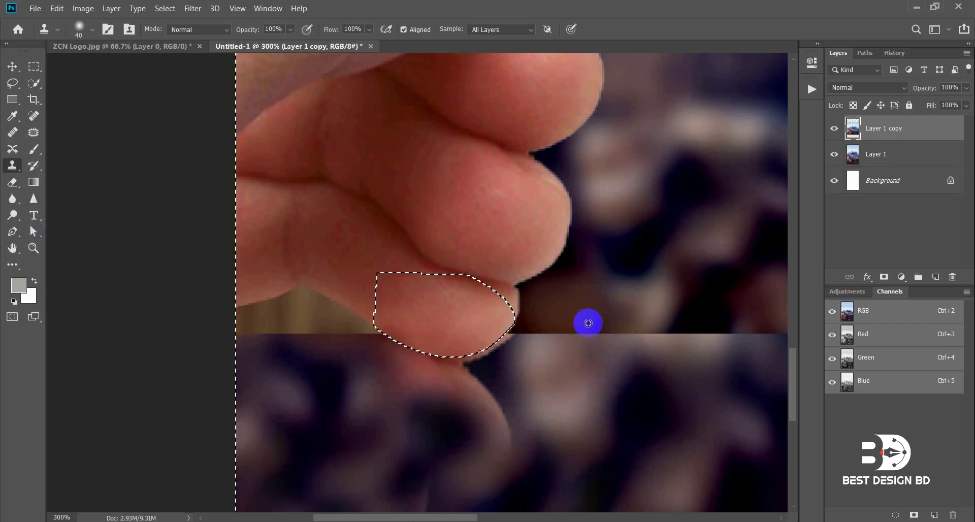
left_click(587, 322, "alt")
mouse_move(585, 340)
left_mouse_down()
mouse_move(543, 354)
mouse_move(587, 345)
mouse_move(602, 322)
mouse_move(592, 310)
mouse_move(544, 351)
left_mouse_up()
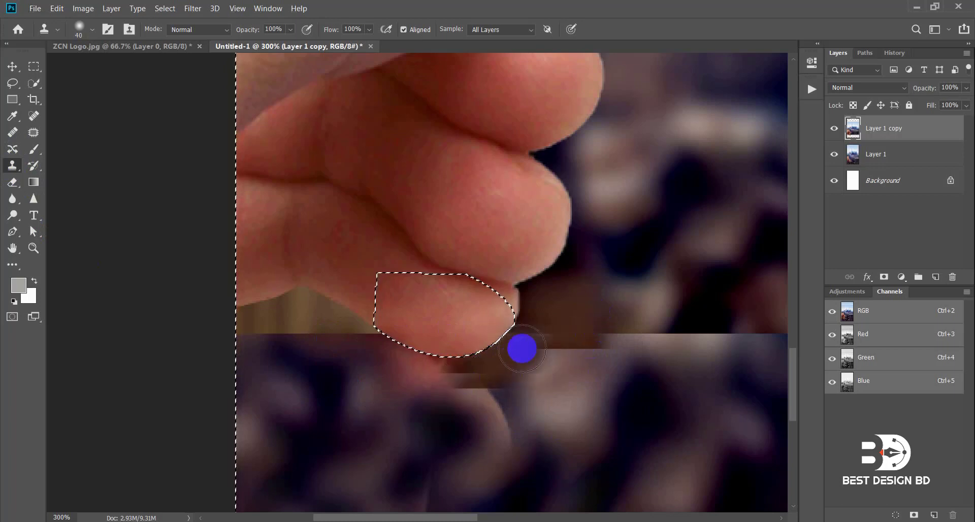
mouse_move(471, 450)
left_mouse_down()
mouse_move(548, 389)
mouse_move(547, 410)
mouse_move(625, 387)
left_mouse_up()
left_click(565, 382)
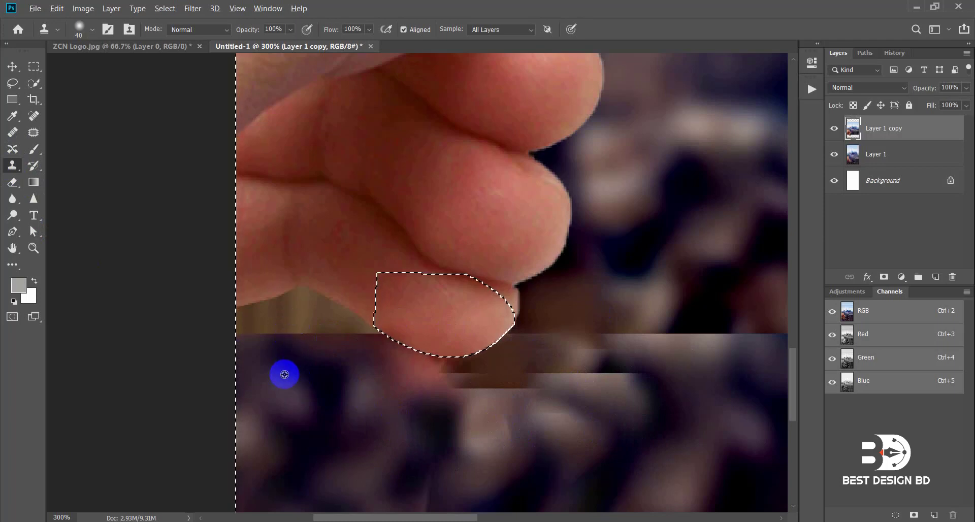
left_click(284, 324, "alt")
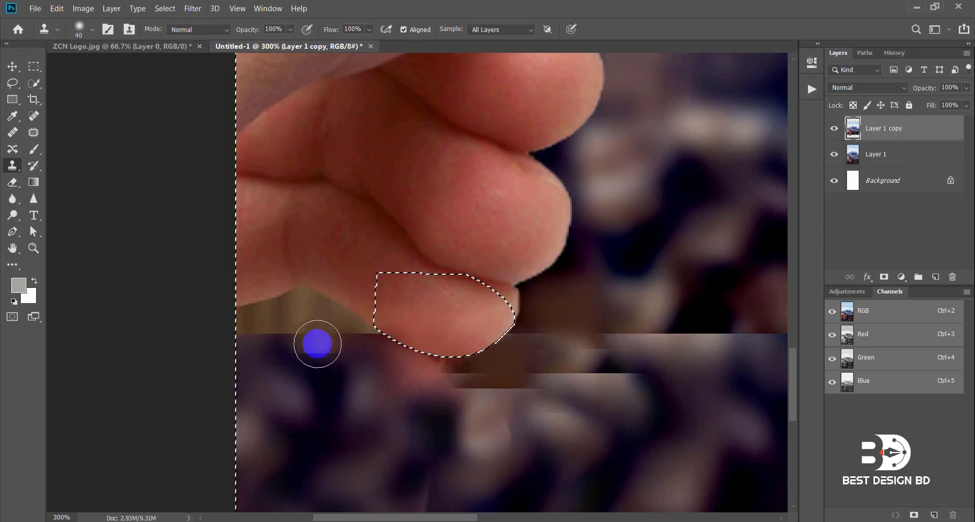
left_click_drag(331, 349, 229, 363)
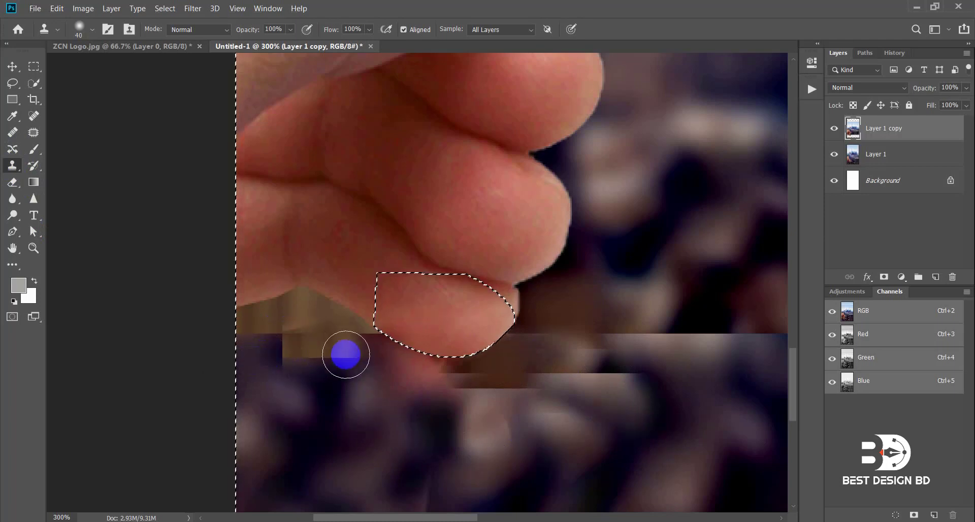
key("ctrl+z")
Step: Extend the brown background beneath the hand down past the seam, cloning with a 25 px brush
key("bracketleft")
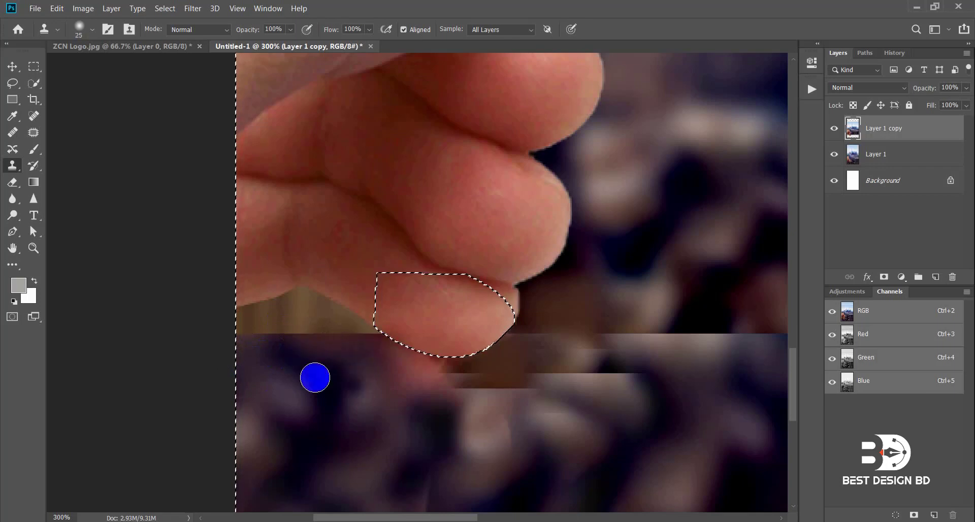
left_click_drag(296, 339, 260, 343)
left_click(291, 322, "alt")
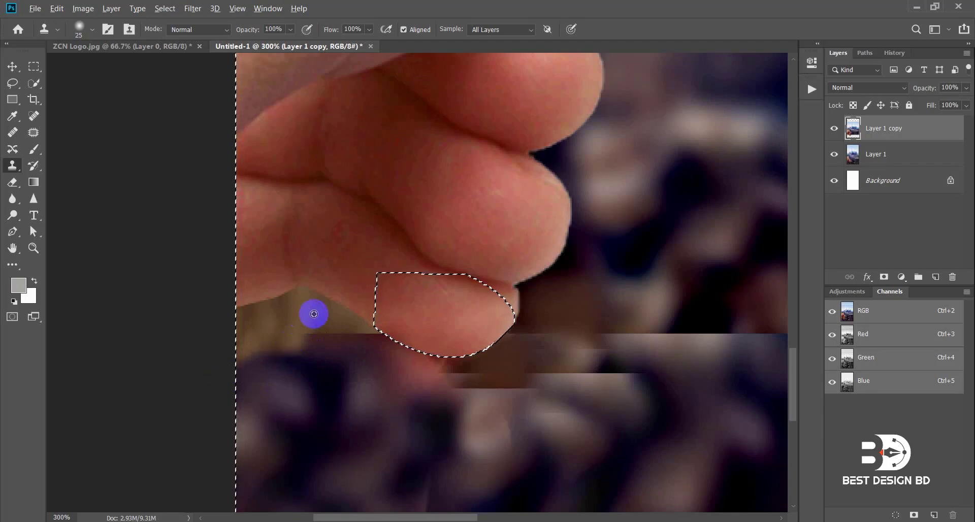
left_click_drag(310, 333, 331, 341)
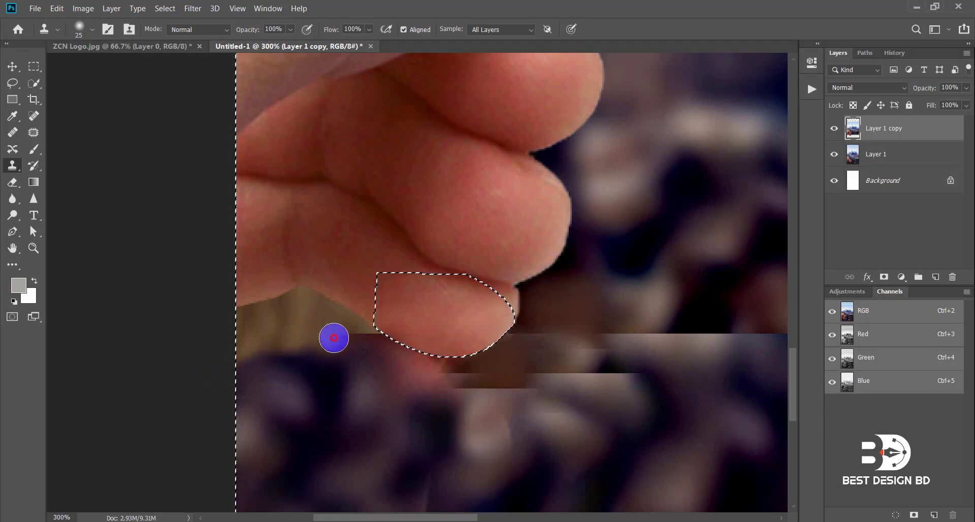
left_click(317, 329, "alt")
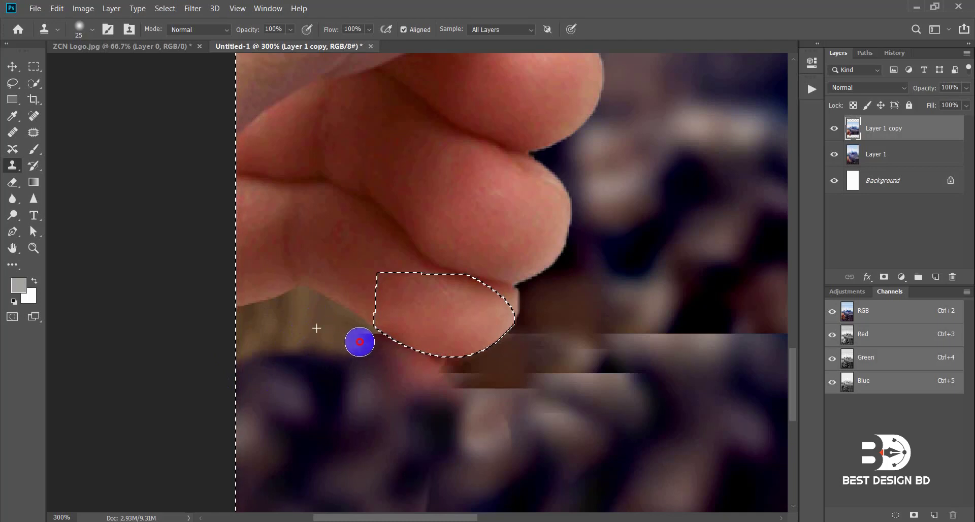
left_click(360, 342)
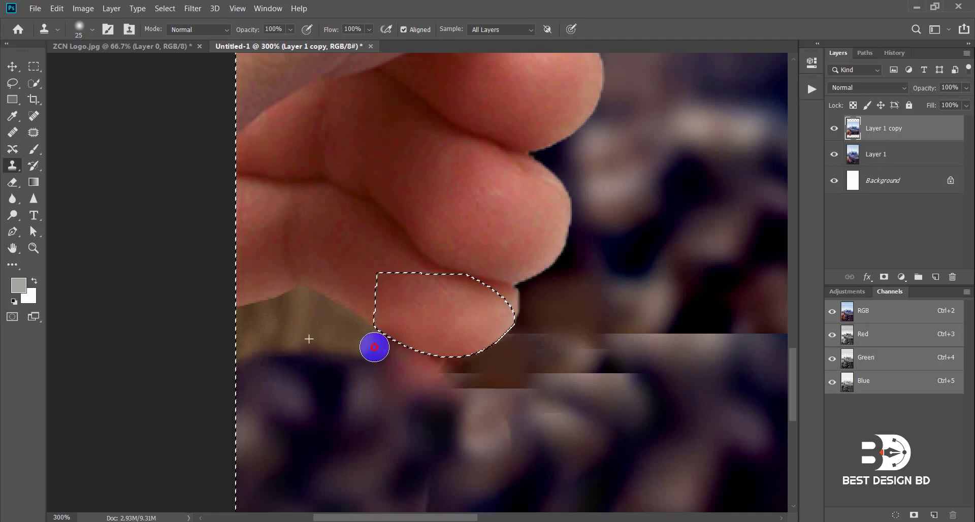
Step: Clone the dark blurred background over the reddish finger remnants directly beneath the lowest fingertip
mouse_move(383, 356)
left_mouse_down()
mouse_move(455, 416)
mouse_move(436, 421)
mouse_move(410, 404)
mouse_move(427, 368)
mouse_move(453, 373)
mouse_move(424, 405)
left_mouse_up()
left_click(409, 404, "alt")
left_click(406, 401, "alt")
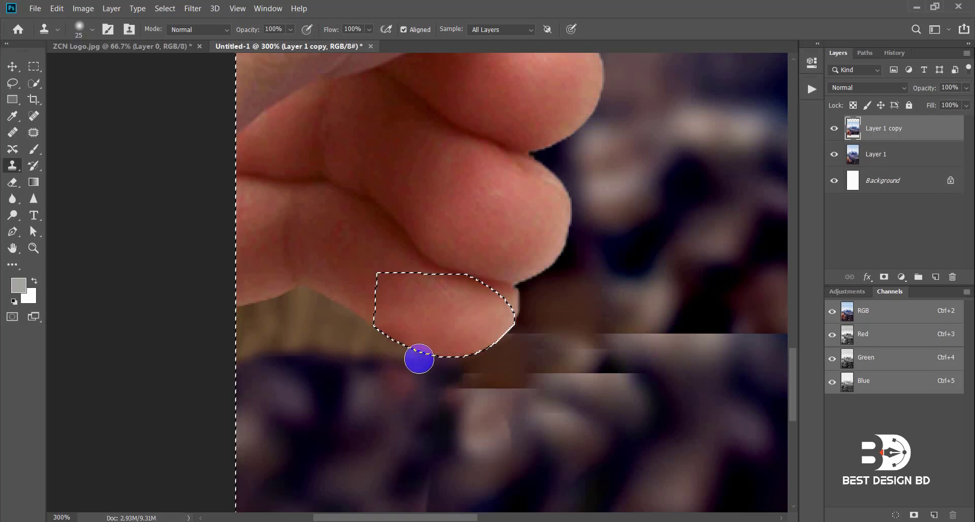
left_click_drag(418, 358, 396, 387)
left_click(379, 390)
left_click(430, 411, "alt")
left_click_drag(462, 390, 473, 378)
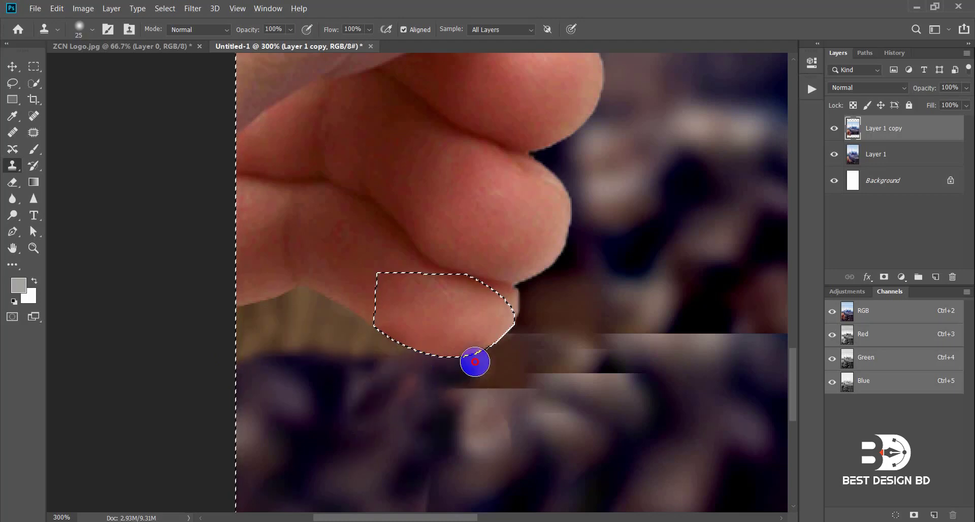
Step: Clone blurred city texture over the stepped patches below the fingers with a 70 px brush, and clear the selection
key("ctrl+d")
key("ctrl+minus")
key("ctrl+minus")
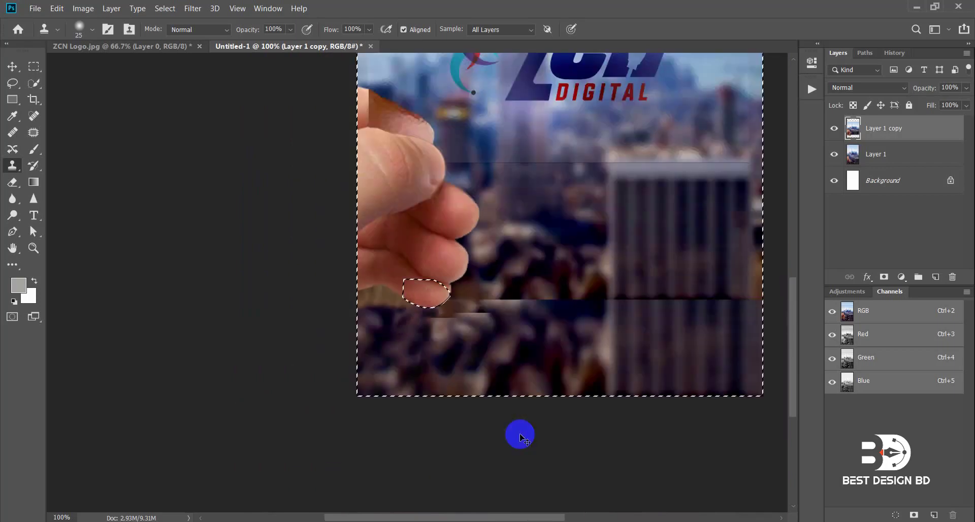
key("ctrl+plus")
key("ctrl+minus")
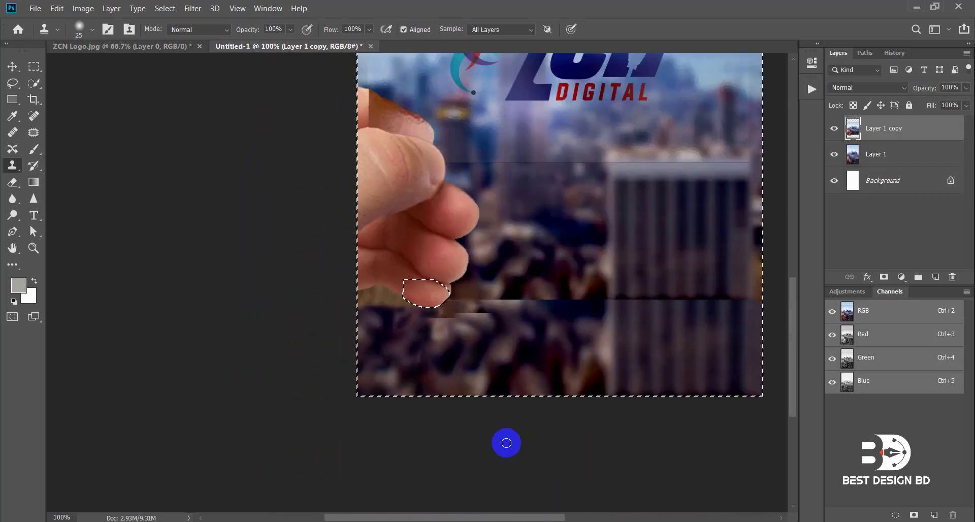
key("bracketright")
key("bracketright")
key("bracketright")
key("bracketright")
key("bracketright")
key("bracketright")
key("bracketright")
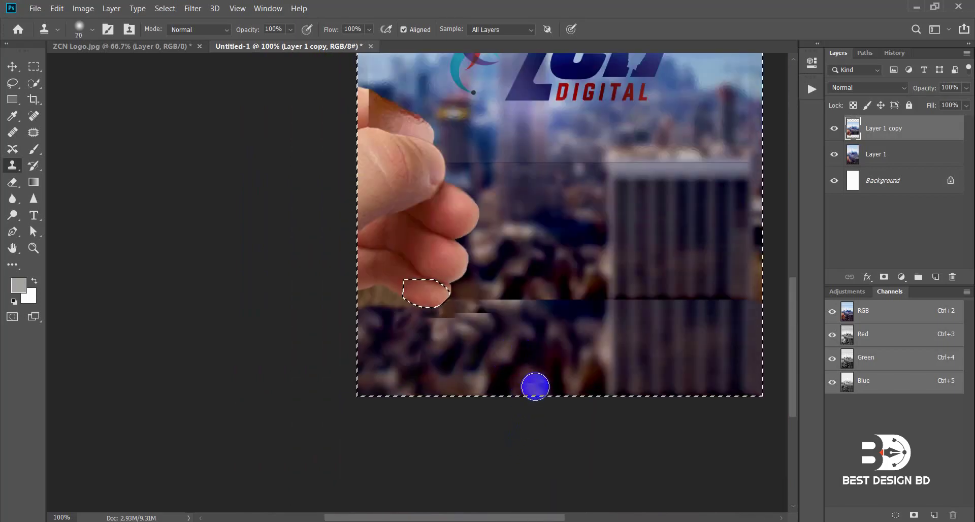
mouse_move(537, 341)
left_mouse_down()
mouse_move(483, 316)
mouse_move(420, 326)
left_mouse_up()
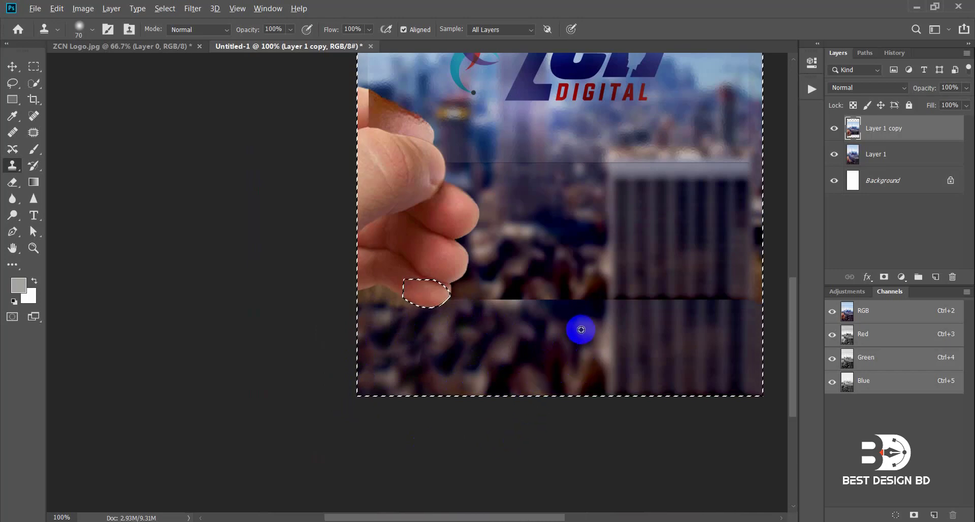
key("ctrl+d")
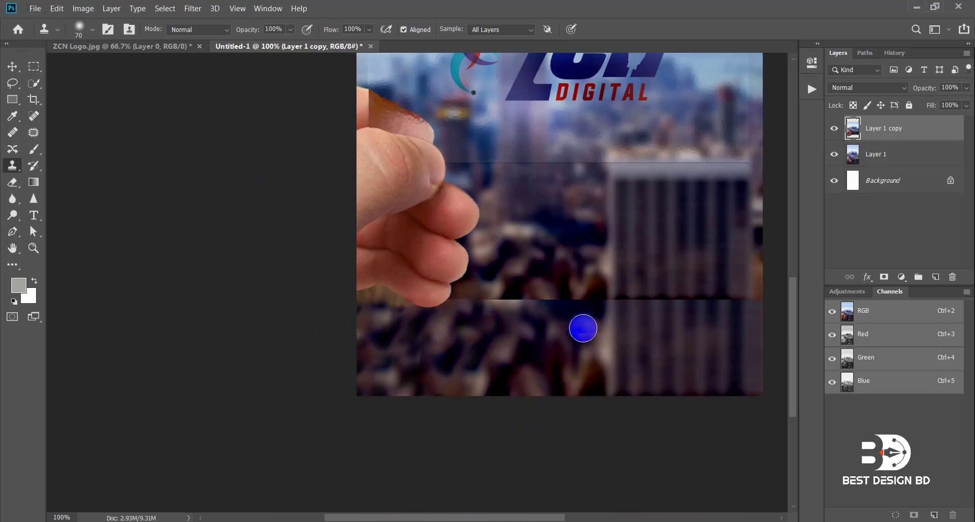
Step: Clone skin texture along the lower edge of the lowest fingertip with an 8 px brush
scroll(583, 330, "up", 3)
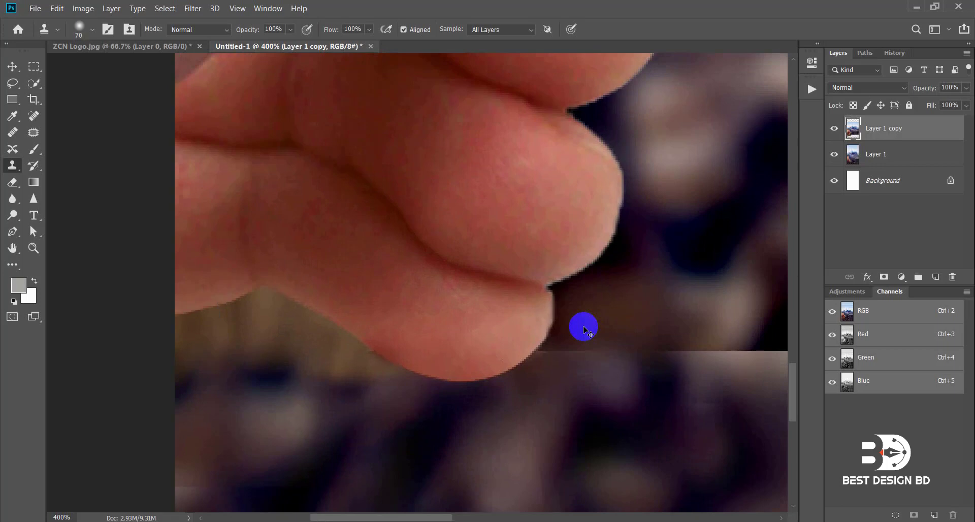
left_click_drag(554, 328, 521, 328)
key("[")
key("[")
key("[")
key("[")
key("[")
key("[")
key("[")
key("[")
key("[")
key("[")
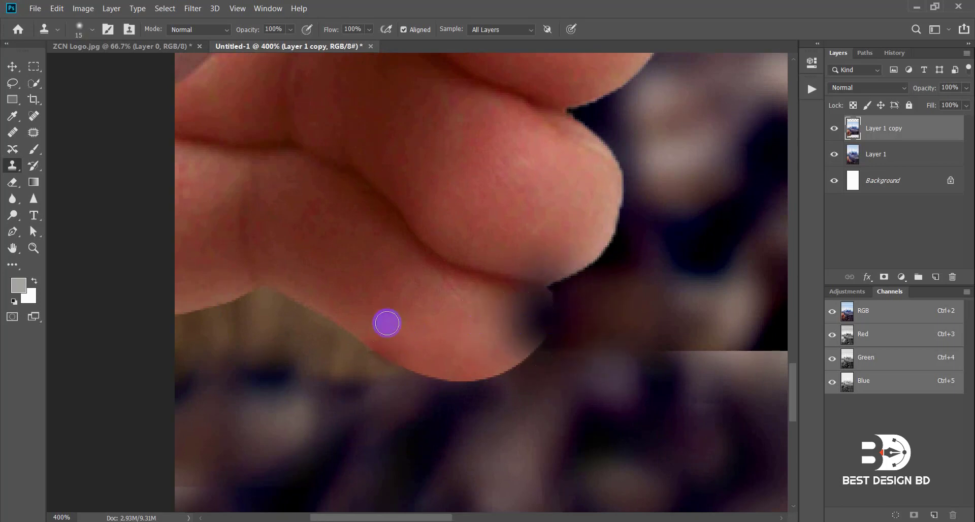
key("ctrl+z")
key("[")
key("[")
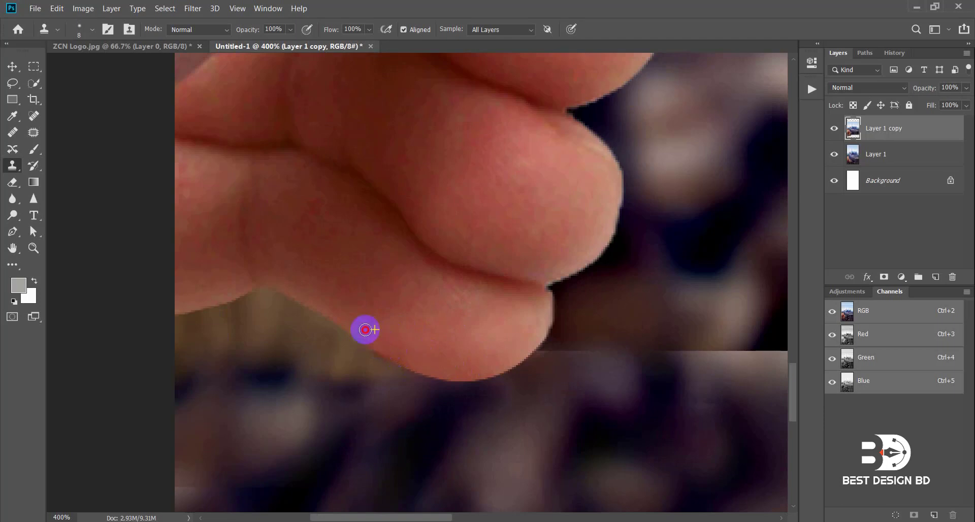
left_click(365, 330, "alt")
left_click_drag(400, 358, 440, 362)
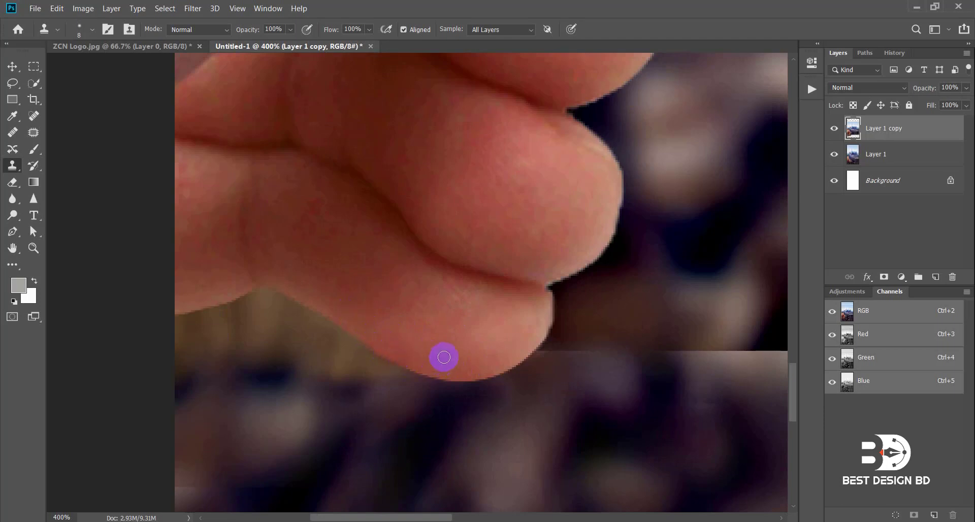
left_click(379, 345, "alt")
left_click_drag(384, 350, 432, 360)
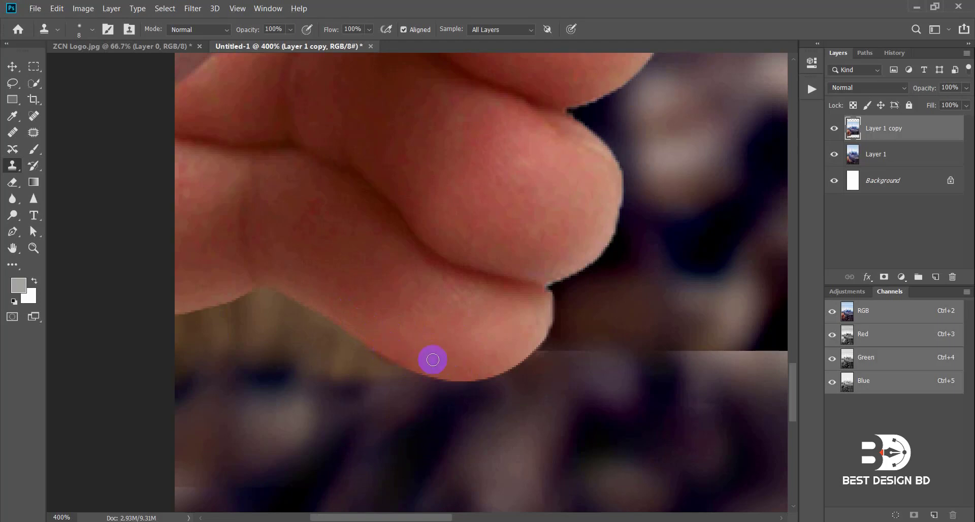
left_click(13, 198)
left_click_drag(349, 352, 488, 348)
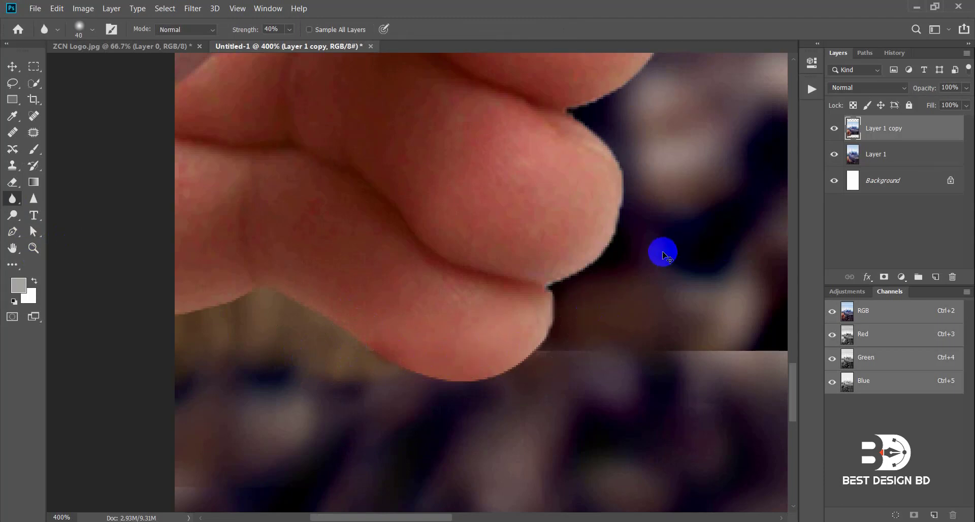
key("ctrl+z")
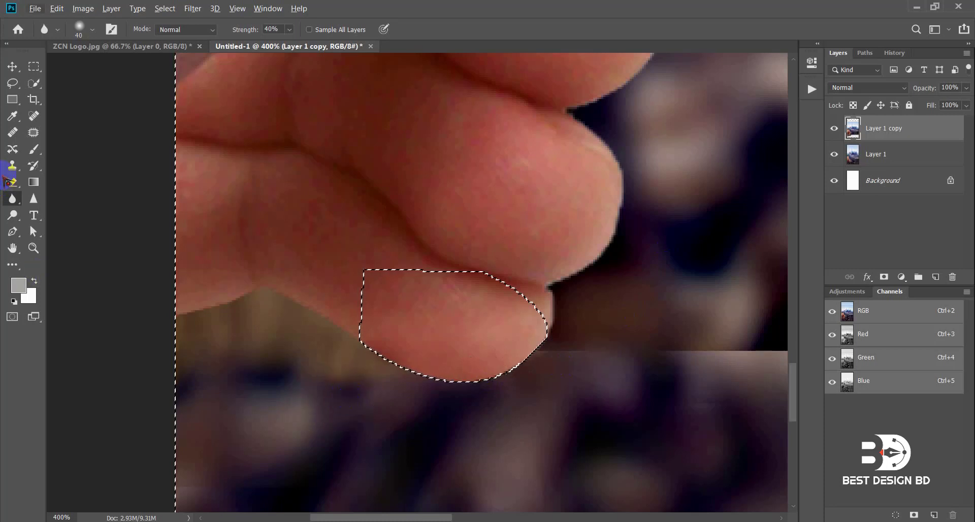
Step: Clone the dark blurred background around the outside of the lowest fingertip's selected lower edge
left_click(12, 165)
left_click(322, 377, "alt")
mouse_move(371, 345)
left_mouse_down()
mouse_move(359, 363)
mouse_move(489, 387)
left_mouse_up()
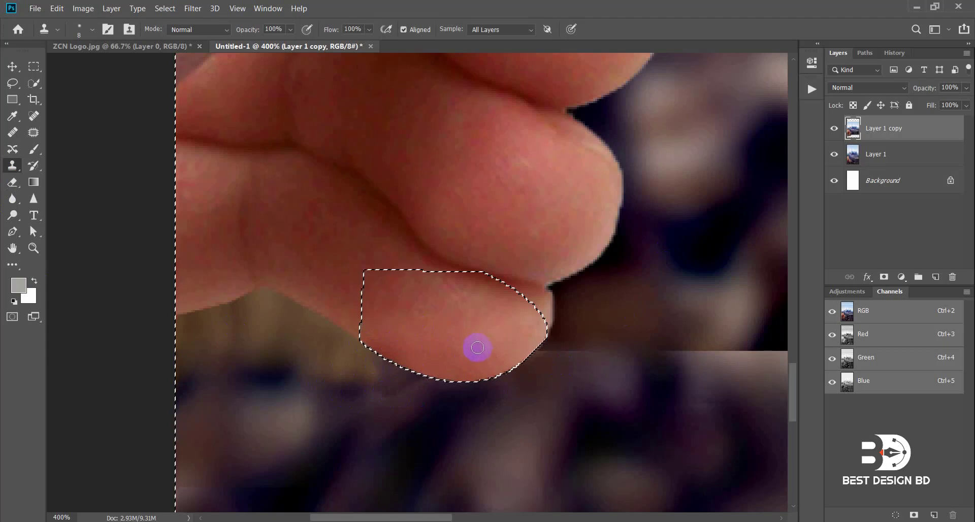
Step: Invert the selection, paint sampled skin tone over the lowest fingertip with a 30 px brush, and clear the selection
key("ctrl+shift+i")
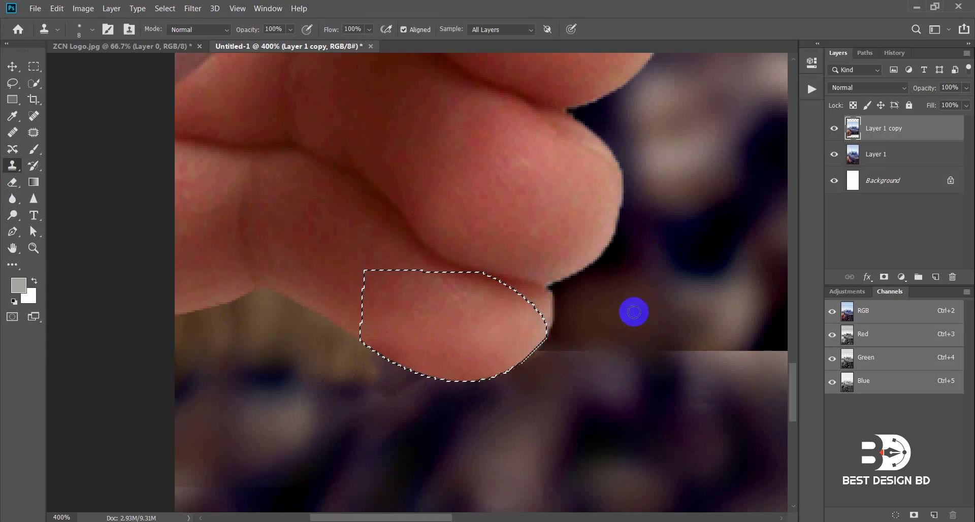
left_click(33, 149)
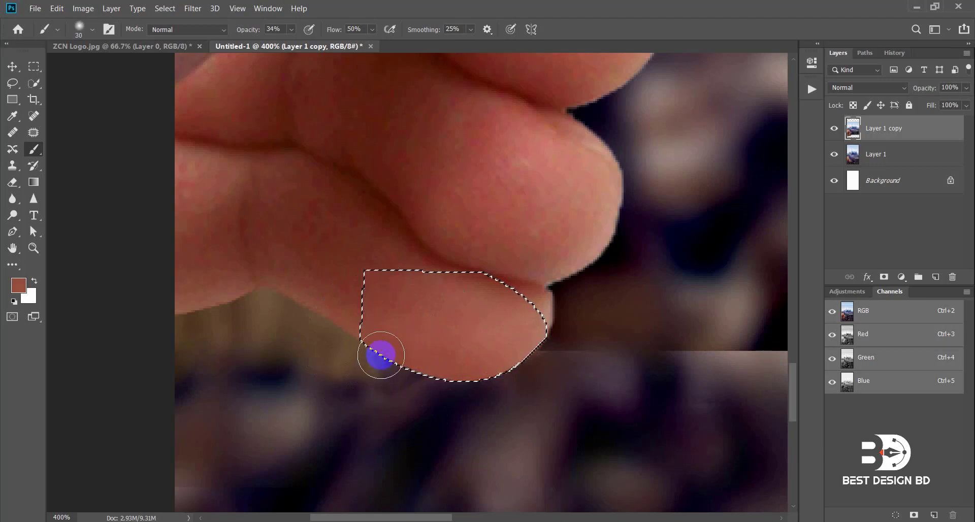
key("ctrl+d")
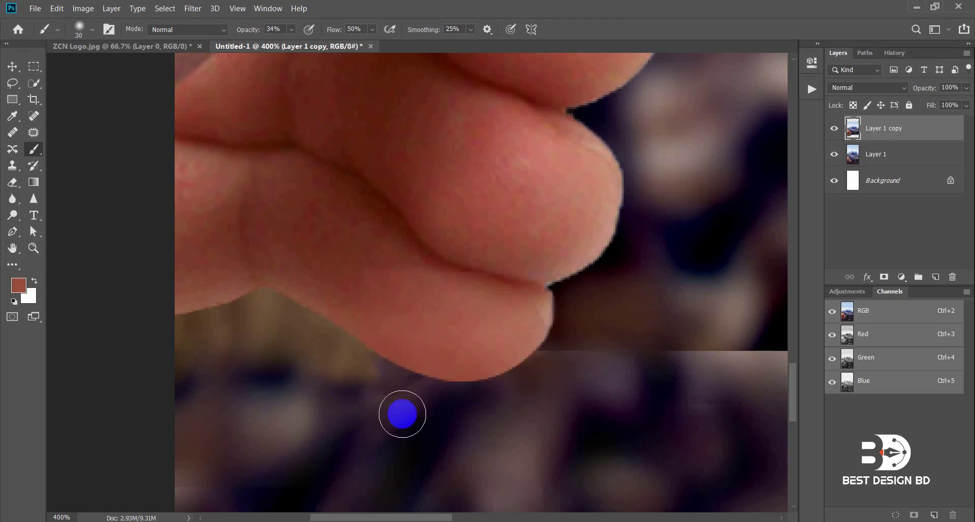
Step: Paint a sampled darker skin tone onto the lowest finger behind its tip with an 8 px brush
left_click(12, 165)
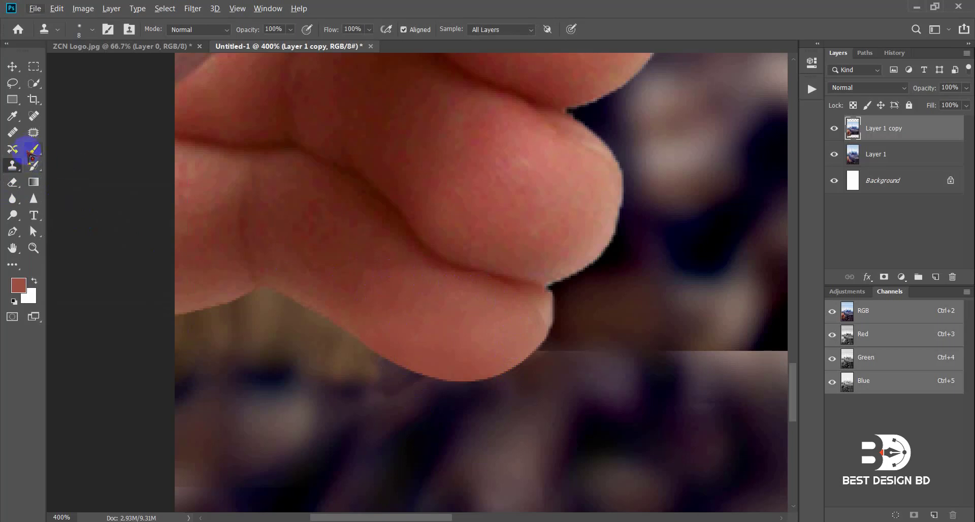
left_click(34, 149)
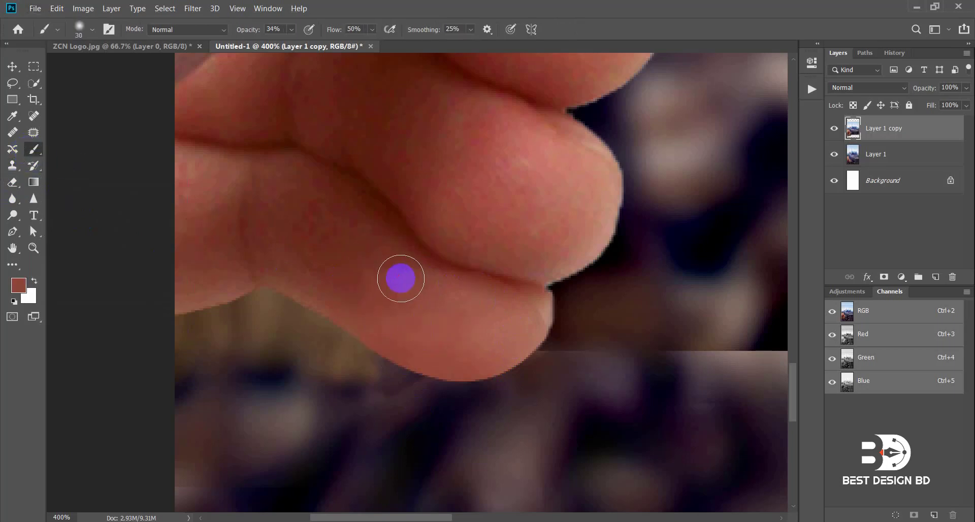
key("bracketleft")
key("bracketleft")
key("bracketleft")
key("bracketleft")
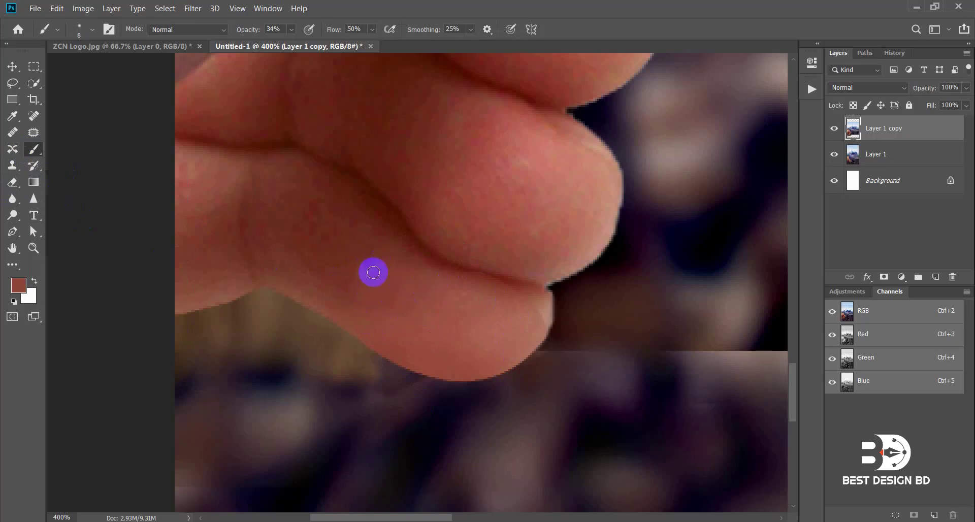
left_click(343, 277, "alt")
left_click(356, 288)
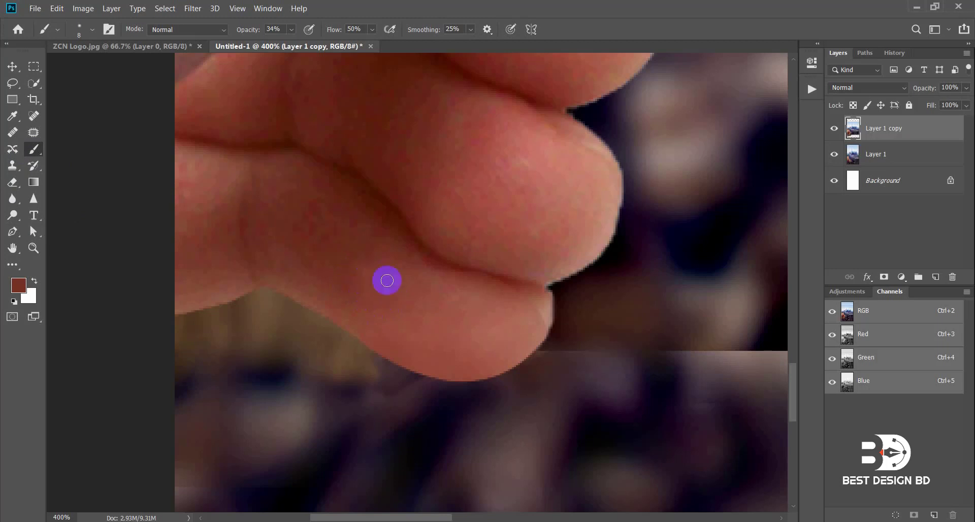
Step: Patch the skin where the lowest finger meets its tip with skin from farther back on the finger
left_click(34, 133)
mouse_move(446, 279)
left_mouse_down()
mouse_move(413, 257)
mouse_move(344, 300)
mouse_move(446, 280)
left_mouse_up()
left_click_drag(354, 258, 337, 211)
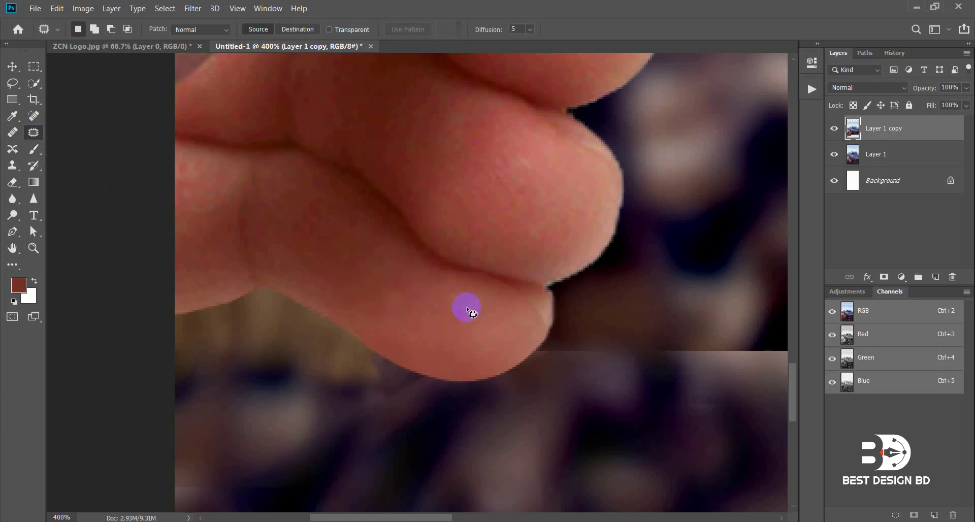
Step: Patch the lowest fingertip's skin below the crease with smooth skin from the finger above, and clear the selection
mouse_move(465, 276)
left_mouse_down()
mouse_move(431, 268)
mouse_move(352, 322)
mouse_move(465, 317)
mouse_move(465, 278)
left_mouse_up()
left_click_drag(437, 297, 503, 192)
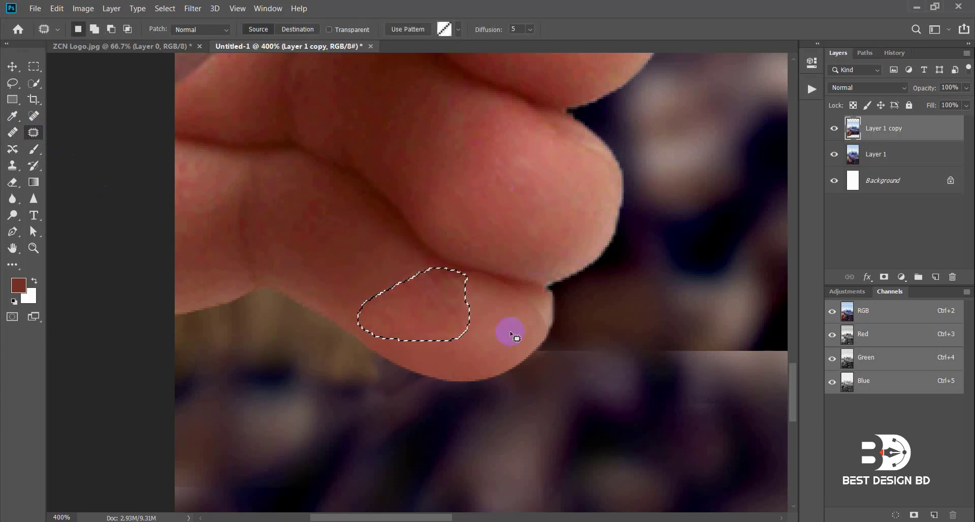
key("ctrl+z")
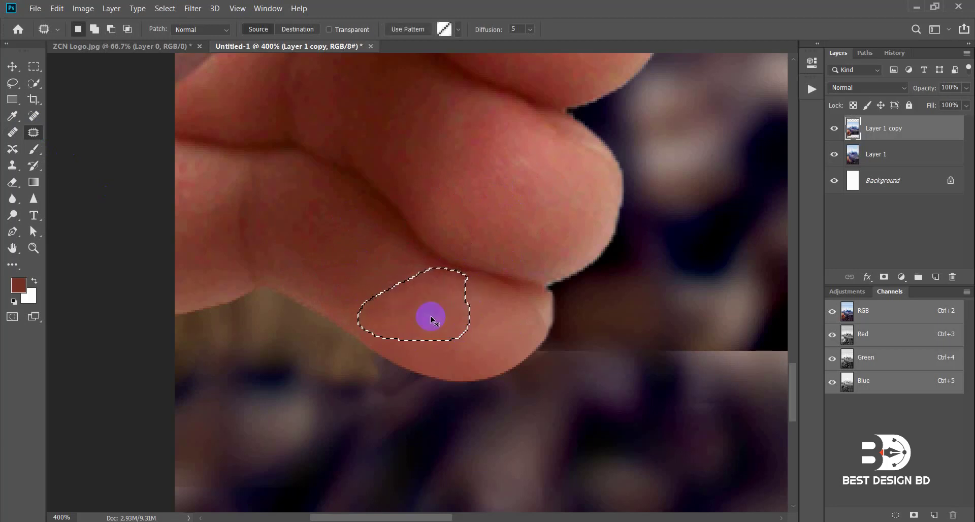
mouse_move(413, 308)
left_mouse_down()
mouse_move(380, 293)
mouse_move(422, 300)
mouse_move(357, 319)
mouse_move(378, 343)
mouse_move(488, 353)
mouse_move(483, 326)
mouse_move(386, 280)
mouse_move(492, 216)
mouse_move(484, 183)
mouse_move(497, 160)
mouse_move(502, 236)
left_mouse_up()
key("ctrl+d")
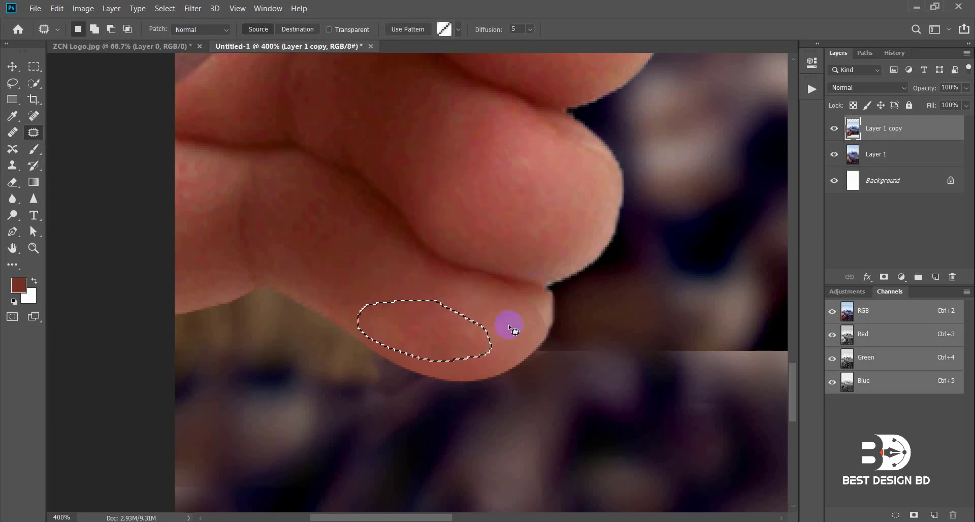
Step: Patch the lower strip and outer end of the lowest fingertip to even out the skin, and clear the selection
key("ctrl+d")
mouse_move(390, 336)
left_mouse_down()
mouse_move(374, 342)
mouse_move(446, 380)
mouse_move(500, 362)
left_mouse_up()
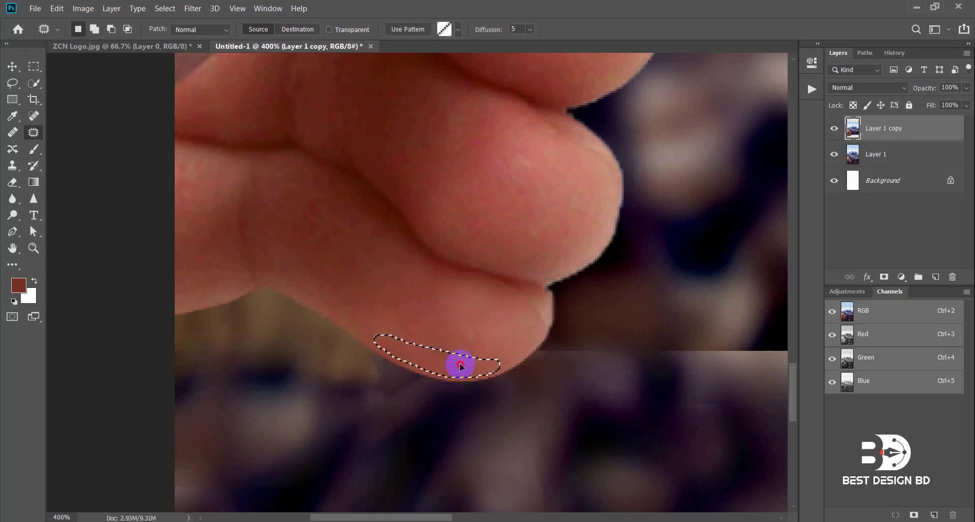
key("ctrl+d")
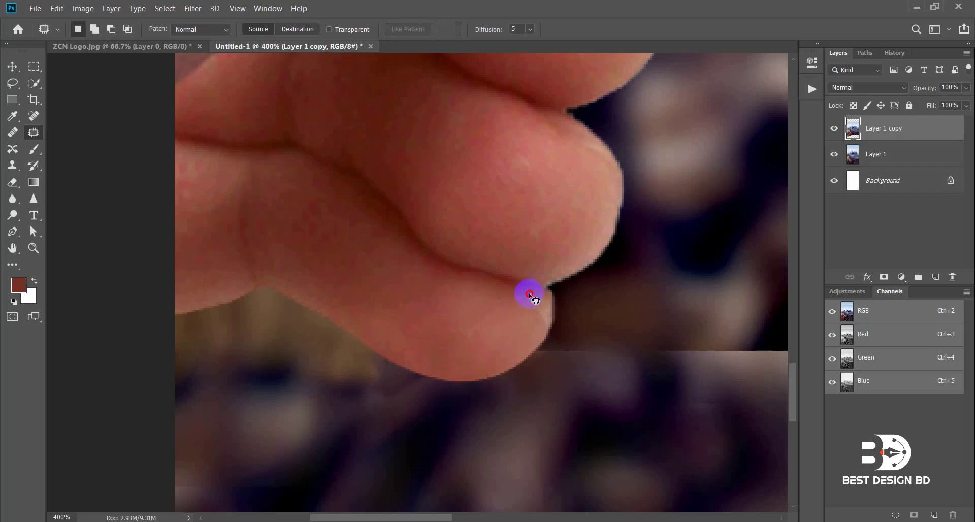
mouse_move(529, 294)
left_mouse_down()
mouse_move(471, 275)
mouse_move(520, 333)
mouse_move(529, 317)
mouse_move(462, 343)
left_mouse_up()
key("ctrl+d")
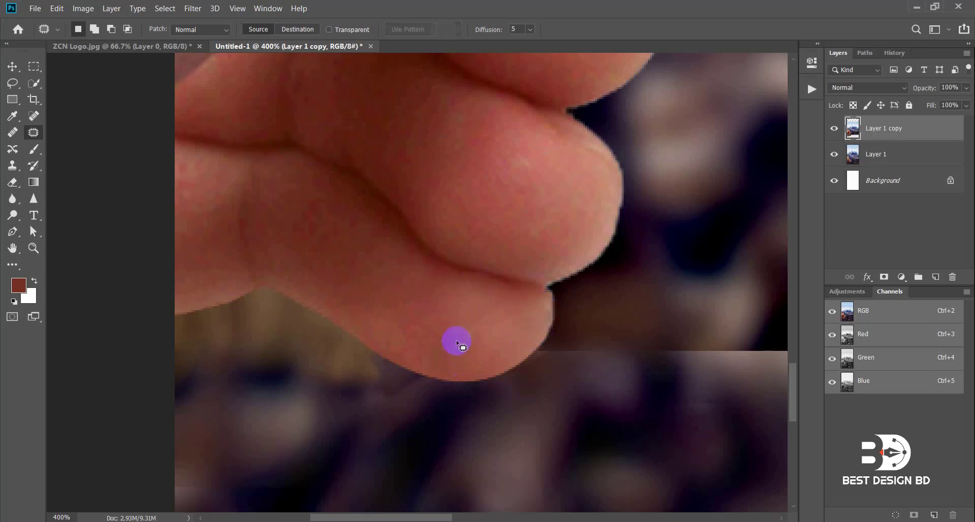
Step: Paint sampled skin tones along the crease and over the lowest fingertip with a 6 px brush
left_click(13, 165)
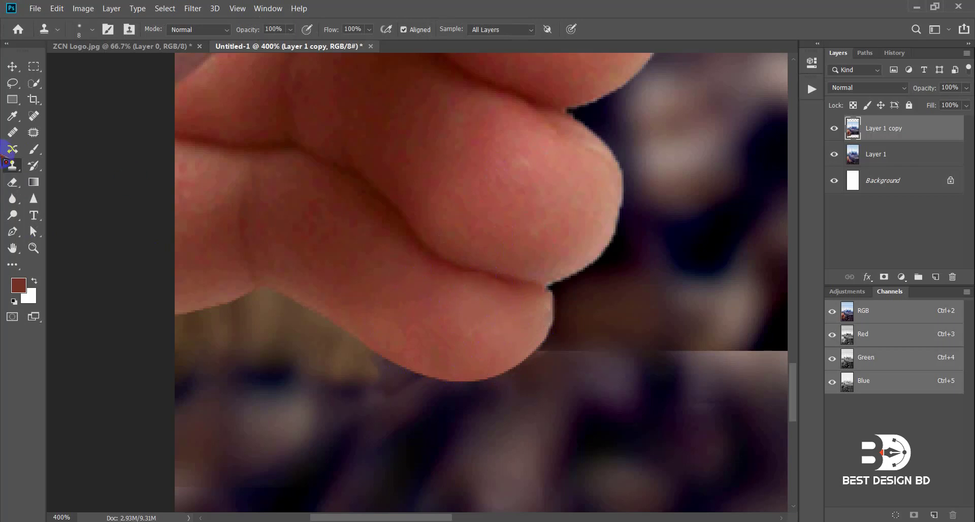
left_click(34, 148)
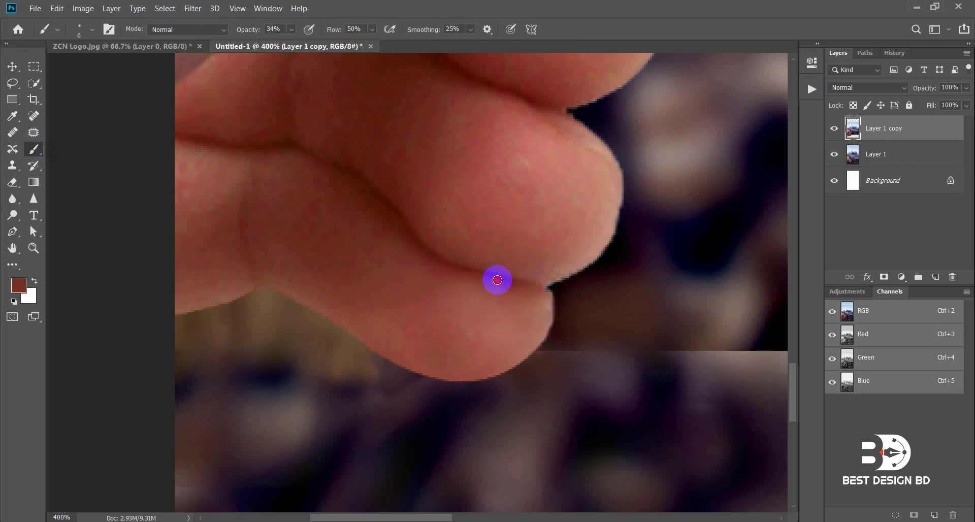
mouse_move(497, 280)
left_mouse_down()
mouse_move(452, 275)
mouse_move(526, 290)
mouse_move(421, 263)
mouse_move(434, 251)
mouse_move(521, 287)
mouse_move(494, 275)
mouse_move(455, 279)
left_mouse_up()
left_click(435, 253, "alt")
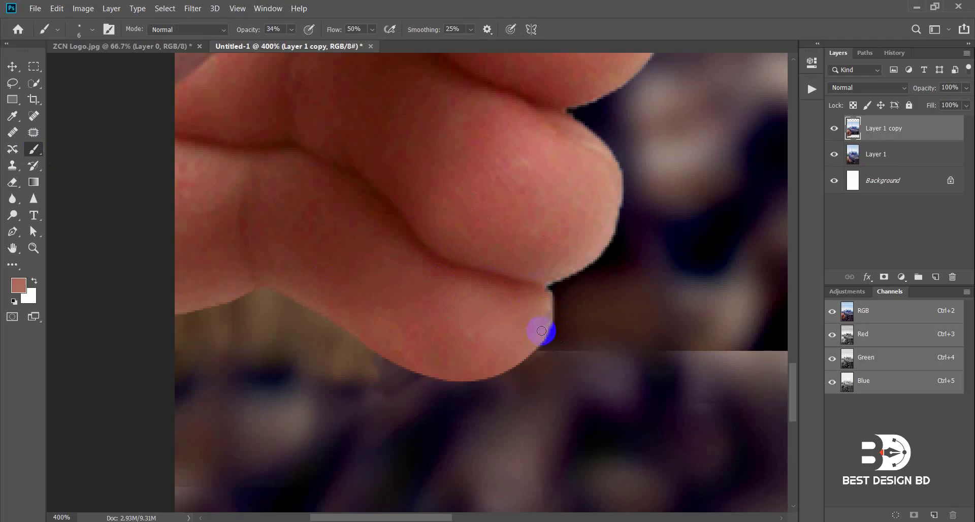
Step: Blur the outline of the lowest fingertip with a 10 px Blur brush at 40% strength
key("ctrl+minus")
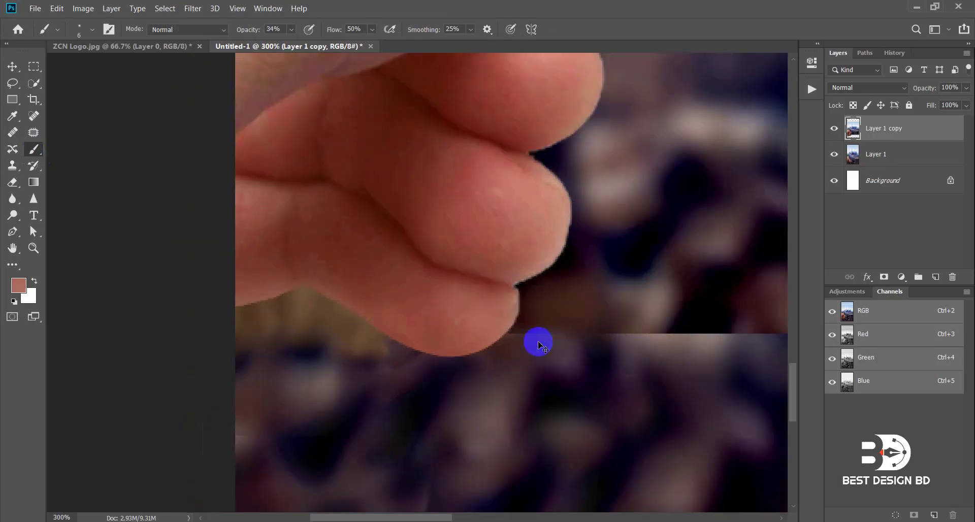
left_click(12, 199)
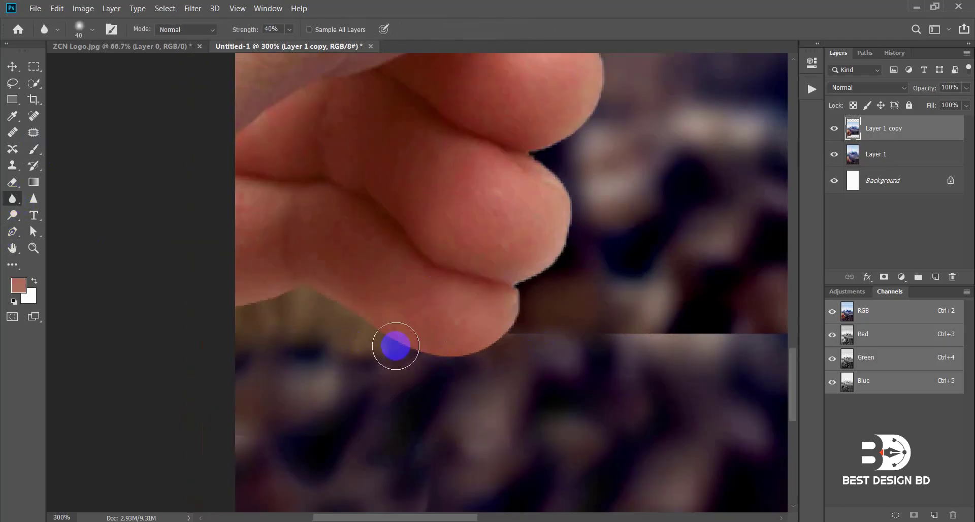
key("bracketleft")
key("bracketleft")
key("bracketleft")
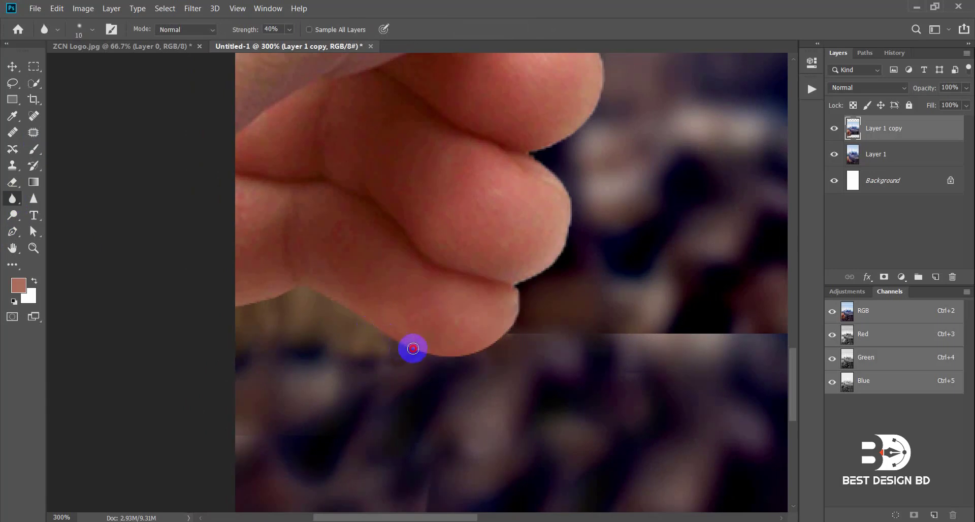
mouse_move(409, 344)
left_mouse_down()
mouse_move(467, 354)
mouse_move(502, 332)
mouse_move(517, 303)
left_mouse_up()
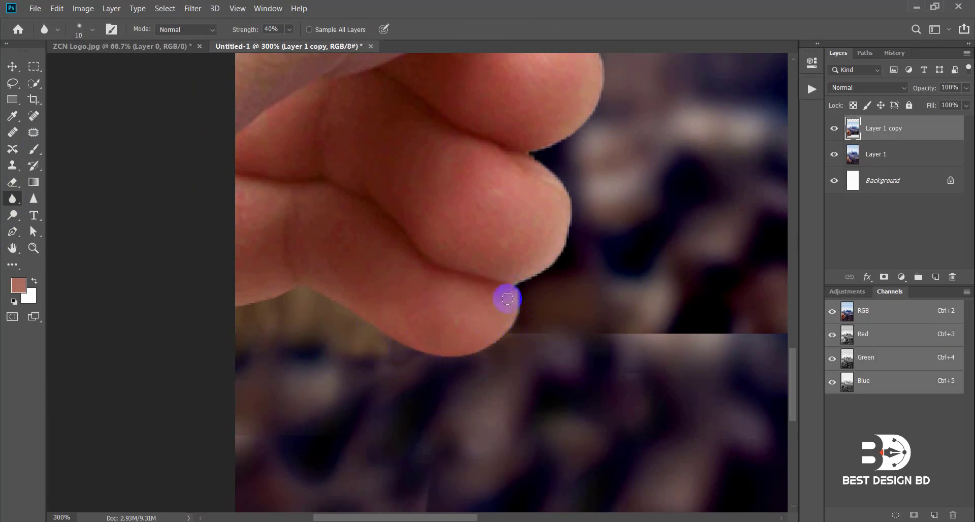
Step: Erase the seam across the striped building on Layer 1 copy with a 100 px eraser
key("ctrl+minus")
key("ctrl+minus")
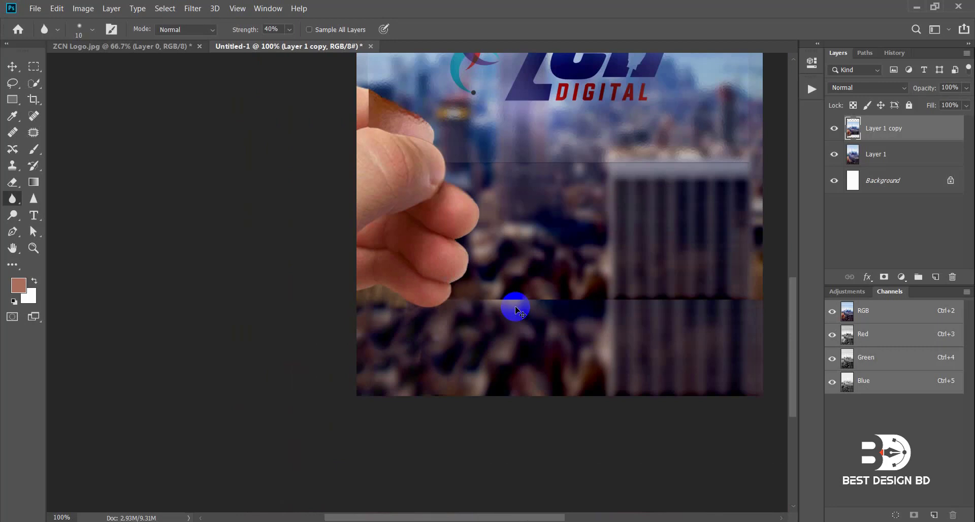
left_click(905, 154)
left_click(899, 127)
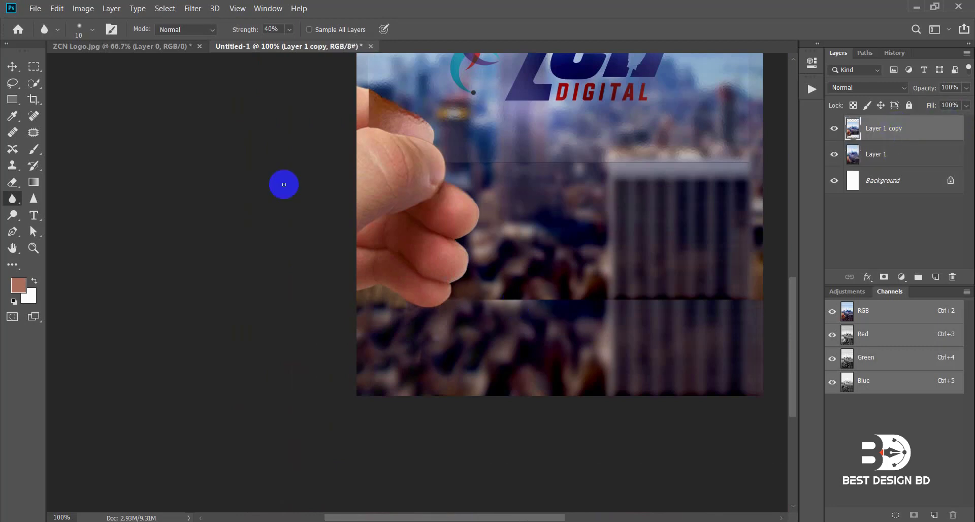
left_click(12, 182)
mouse_move(652, 307)
left_mouse_down()
mouse_move(605, 306)
mouse_move(665, 298)
mouse_move(727, 308)
mouse_move(613, 300)
mouse_move(805, 306)
mouse_move(582, 305)
mouse_move(626, 306)
mouse_move(641, 324)
mouse_move(655, 291)
mouse_move(650, 324)
mouse_move(665, 309)
mouse_move(700, 323)
mouse_move(742, 312)
mouse_move(634, 312)
mouse_move(612, 303)
mouse_move(658, 320)
mouse_move(719, 302)
mouse_move(752, 308)
mouse_move(764, 323)
mouse_move(721, 352)
left_mouse_up()
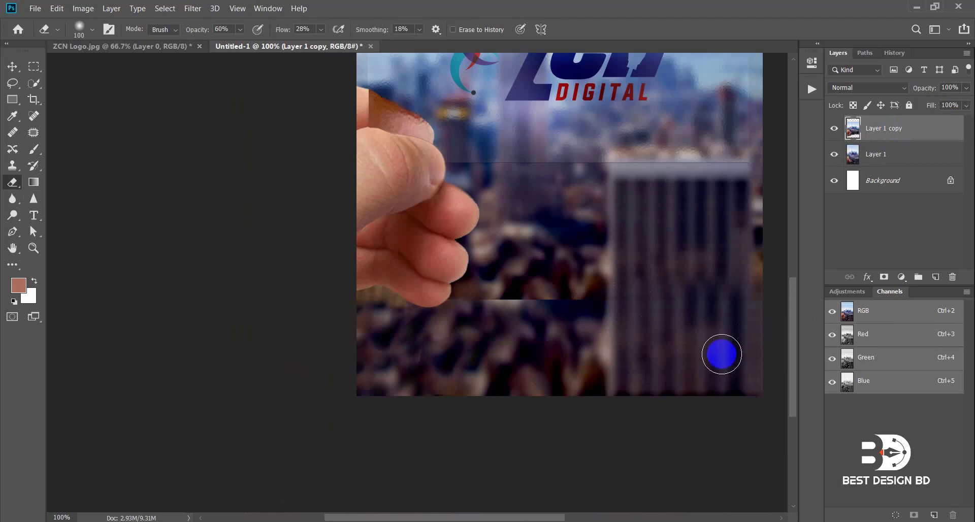
Step: Free-transform Layer 1 to about 98.68% width and nudge it horizontally to about X 315 px
left_click(914, 163)
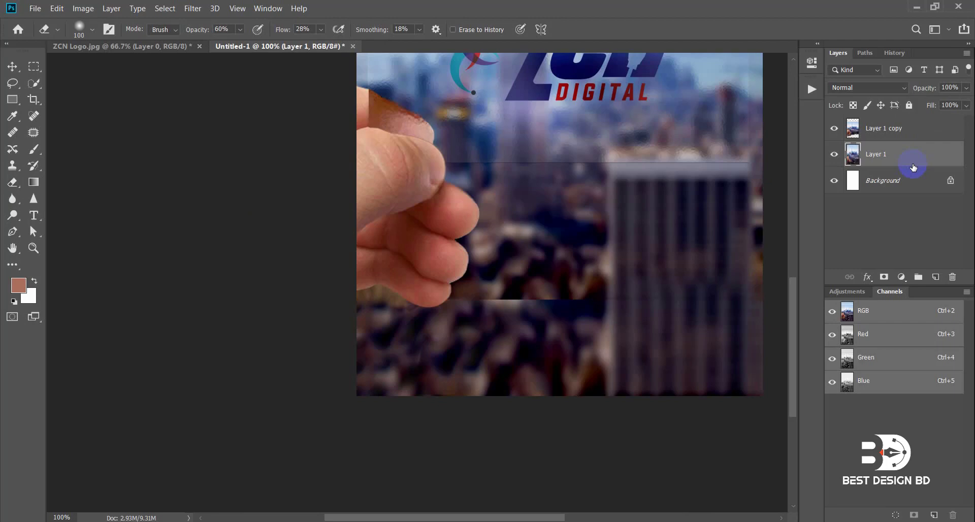
key("ctrl+t")
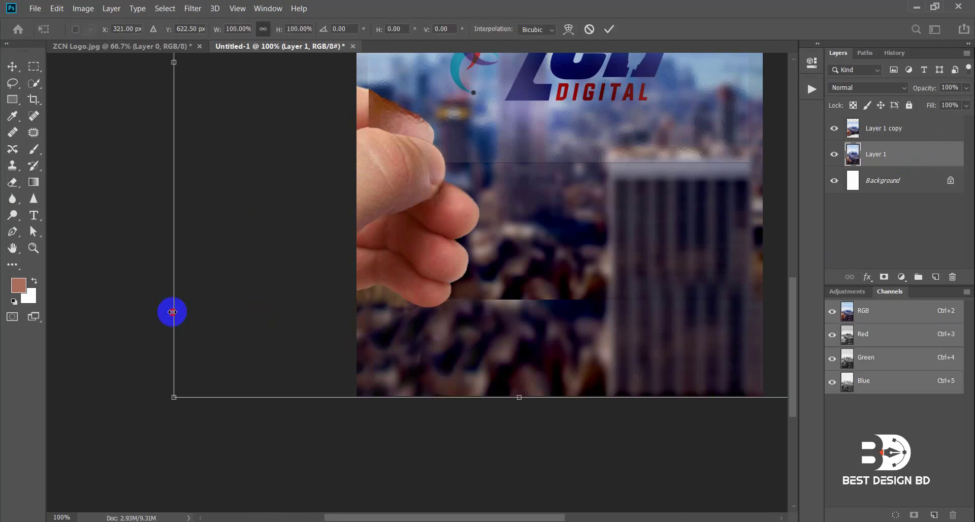
left_click_drag(172, 311, 183, 311)
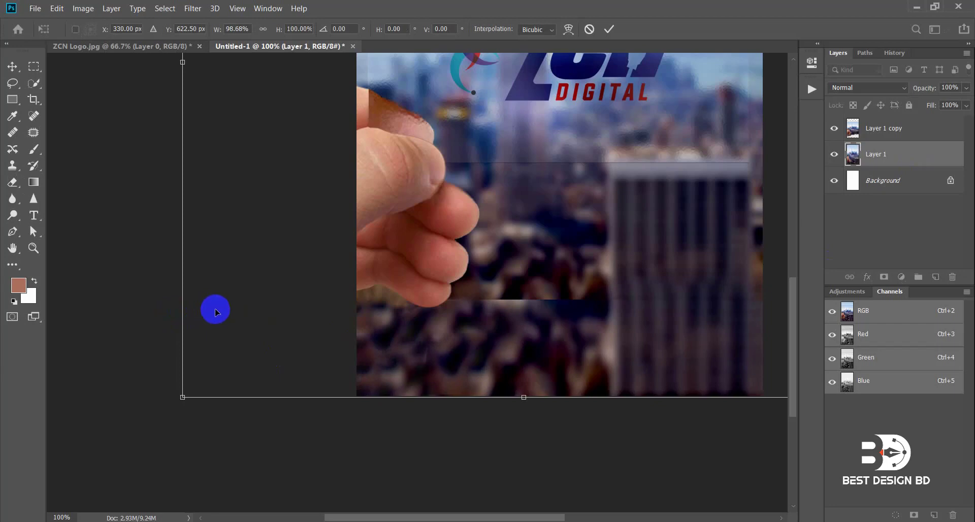
key("Left")
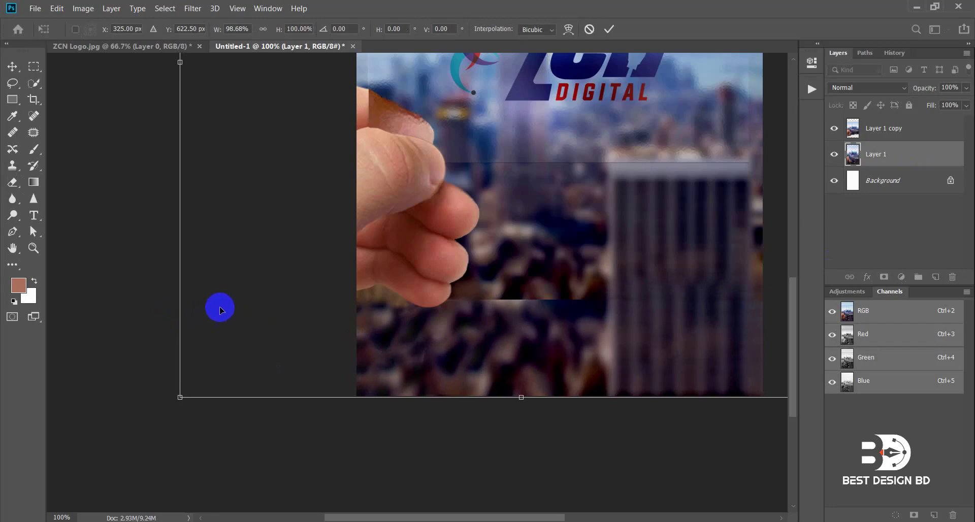
key("Left")
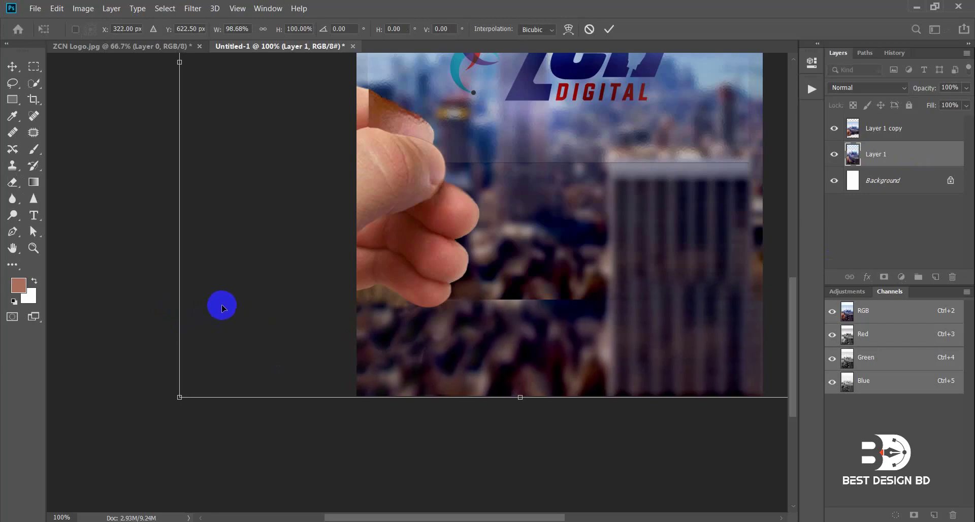
key("Left")
key("Left")
key("Left")
key("Left")
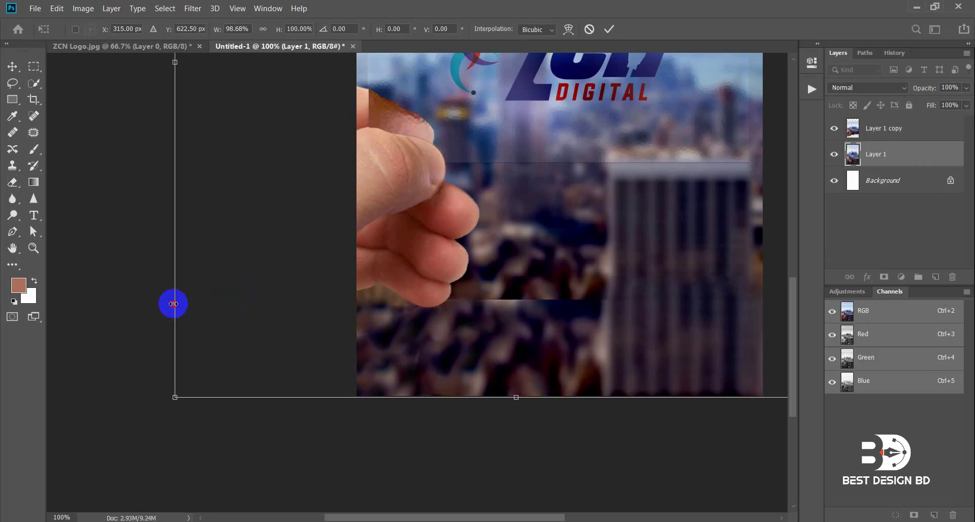
Step: Scale Layer 1 to about 96.26% width and 97.58% height, nudging it to about X 326 px, Y 640 px
left_click_drag(174, 303, 191, 306)
left_click_drag(523, 397, 523, 389)
key("Left")
key("Down")
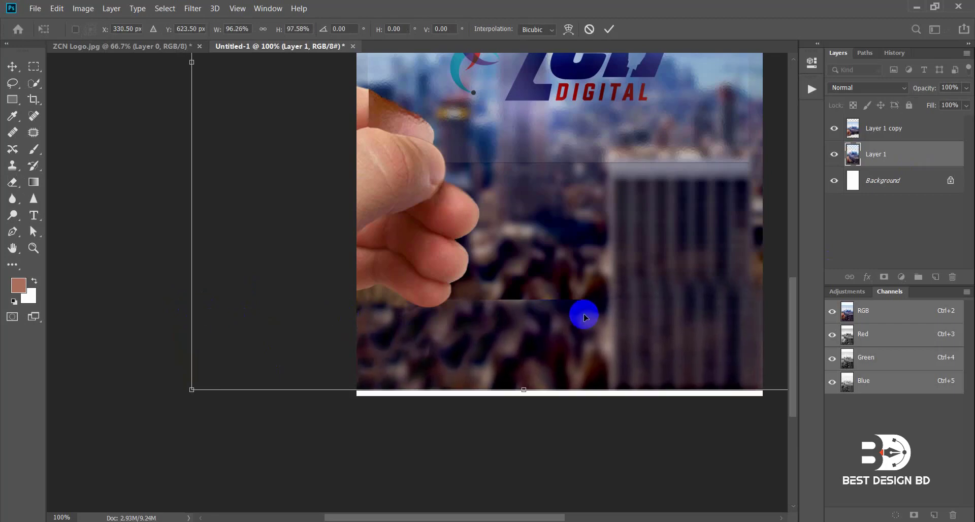
key("Down")
key("Down")
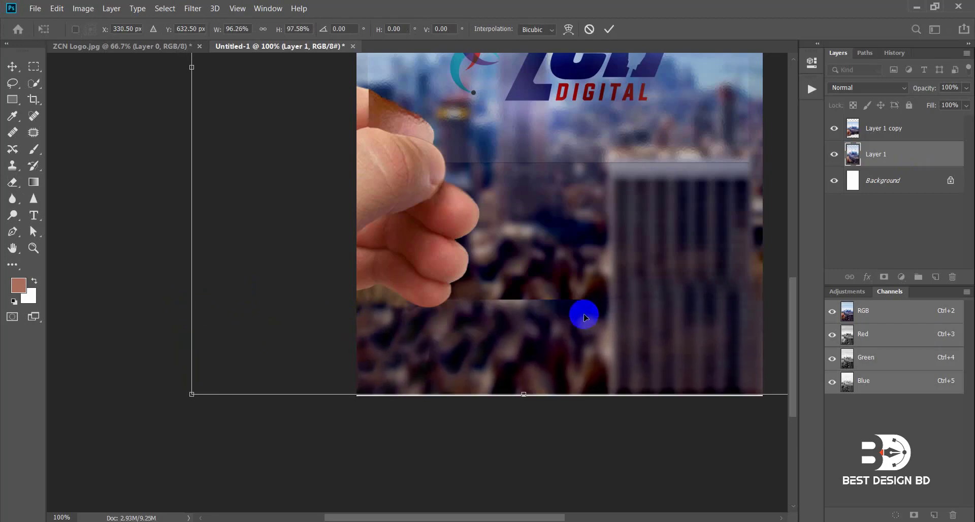
key("Down")
key("Down")
key("Down")
key("Down")
key("Down")
key("Down")
key("Left")
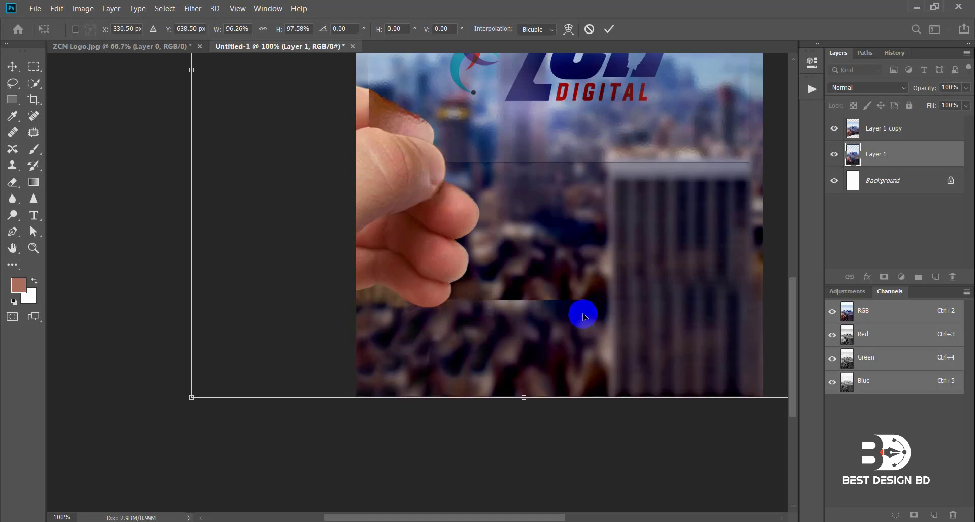
key("Left")
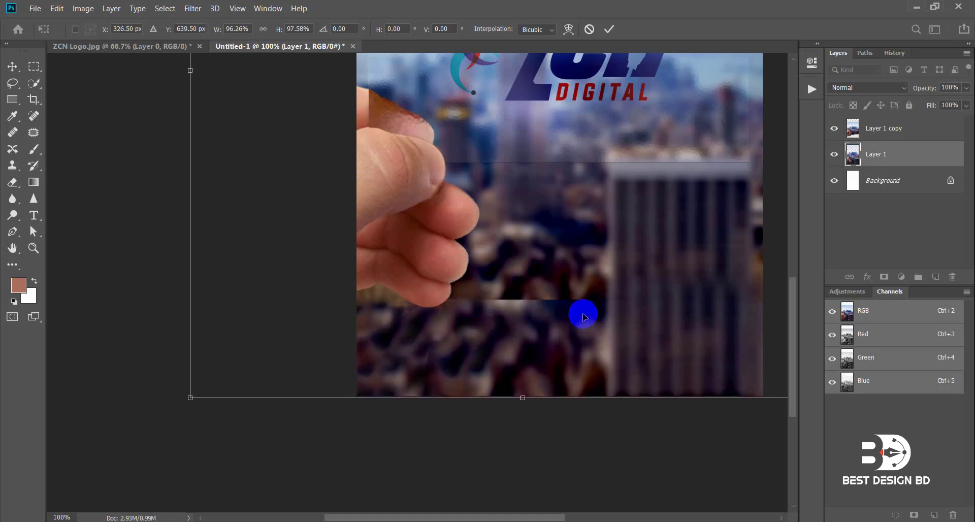
Step: Narrow Layer 1 to about 87.74% width and 97.20% height, and apply the transform
key("ctrl+minus")
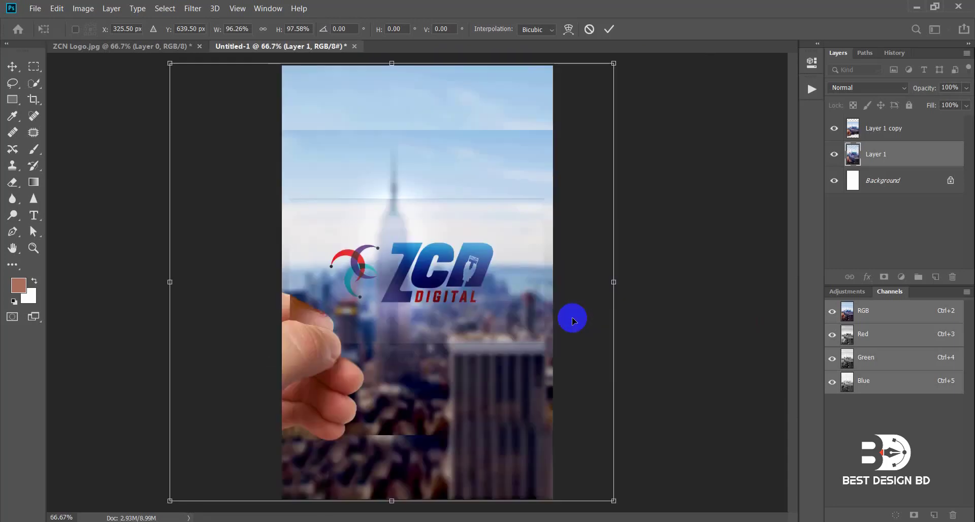
left_click_drag(614, 385, 606, 385)
left_click_drag(601, 500, 572, 487)
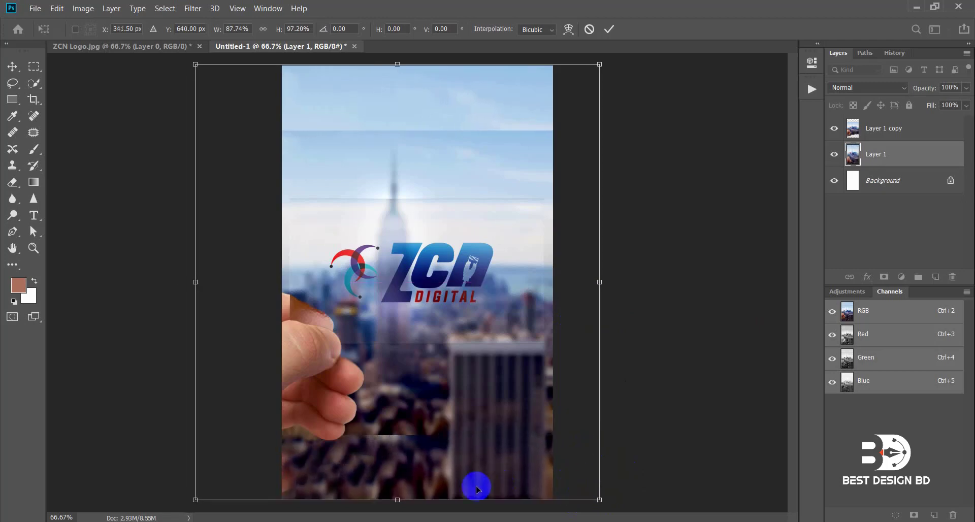
key("Return")
Step: Set up the Clone Stamp tool with an 80 px brush on Layer 1
key("e")
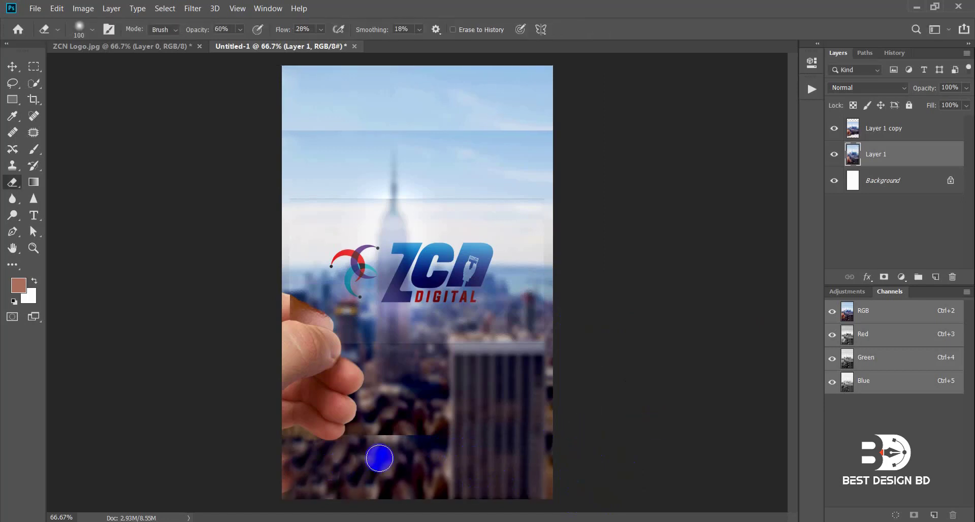
left_click(12, 165)
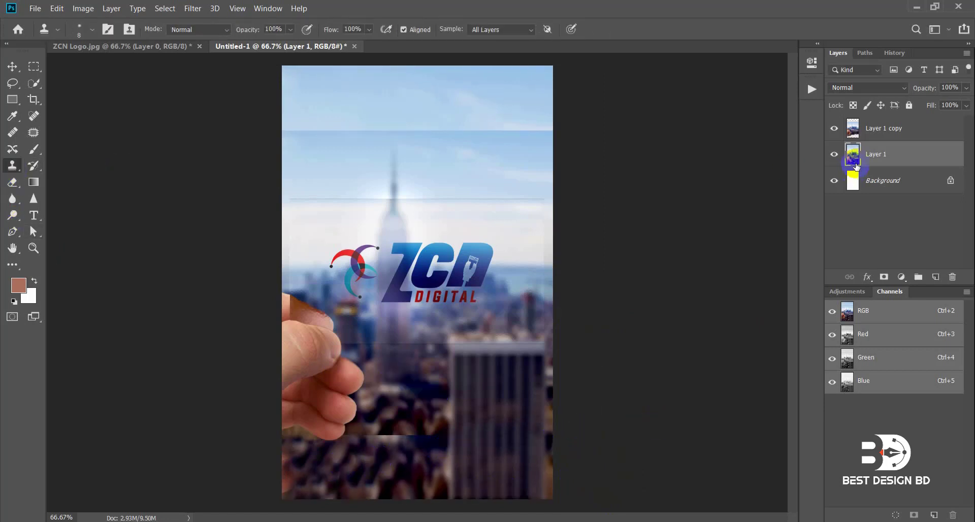
key("]")
key("alt")
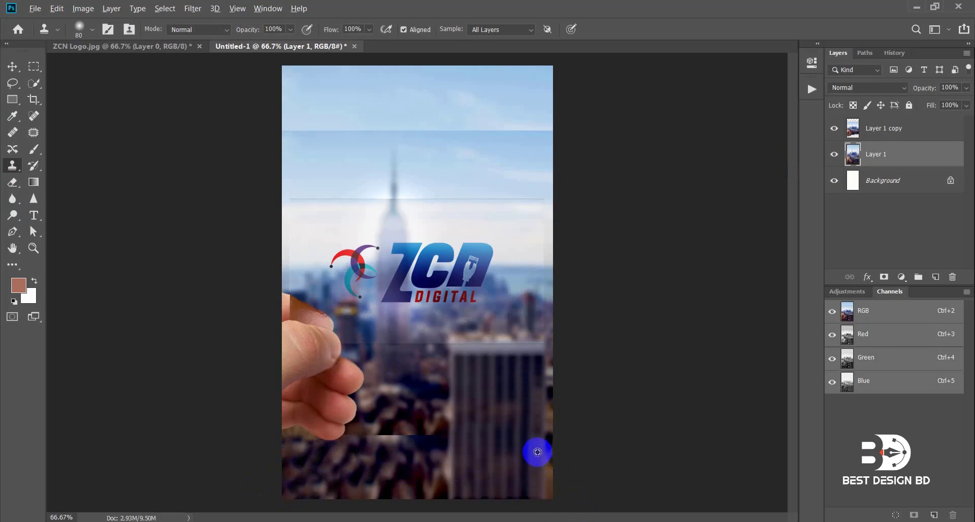
Step: Erase the horizontal seam beside the lowest fingertip on Layer 1 copy with a 100 px eraser
left_click(896, 132)
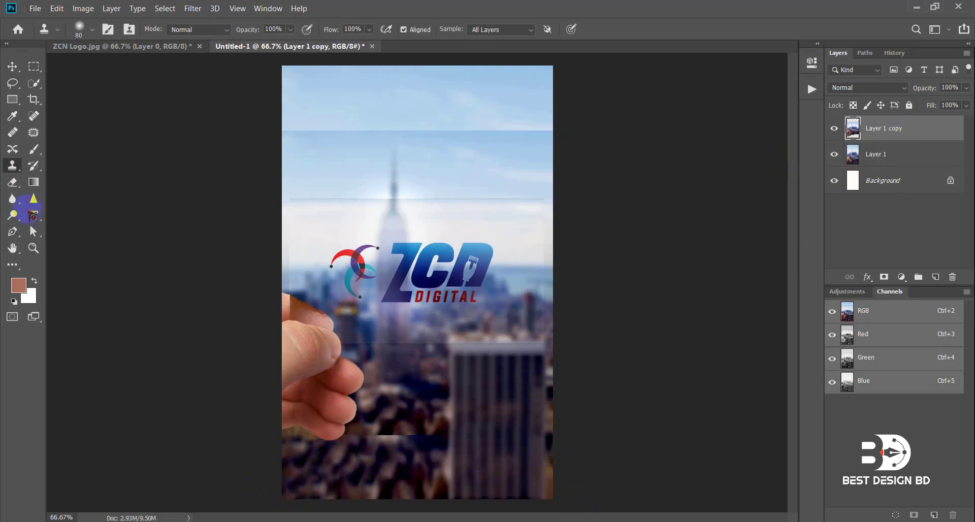
left_click(23, 185)
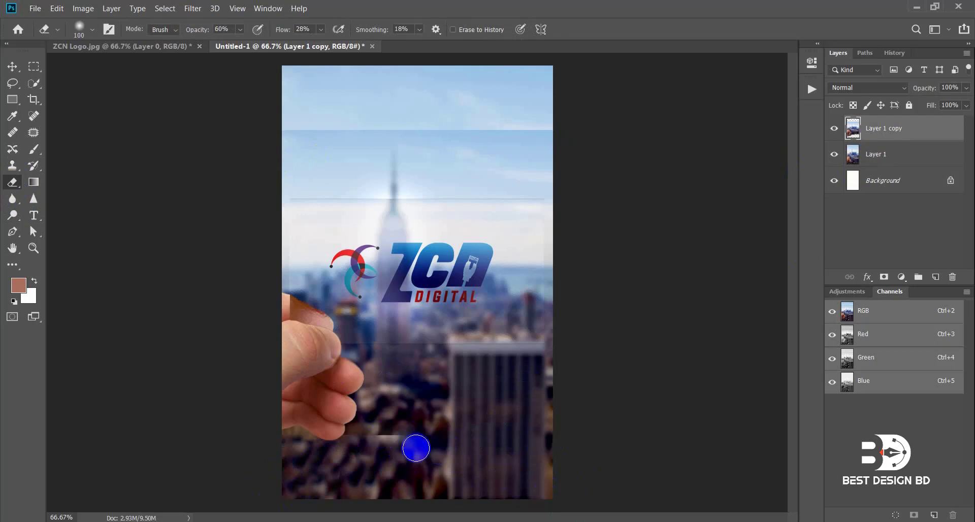
left_click(371, 436)
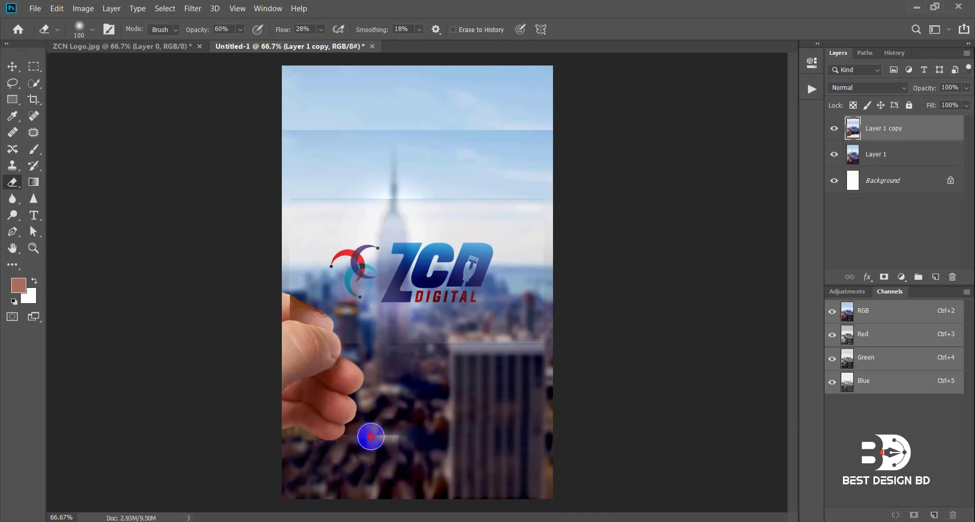
mouse_move(370, 436)
left_mouse_down()
mouse_move(373, 483)
mouse_move(403, 475)
mouse_move(425, 441)
mouse_move(377, 441)
left_mouse_up()
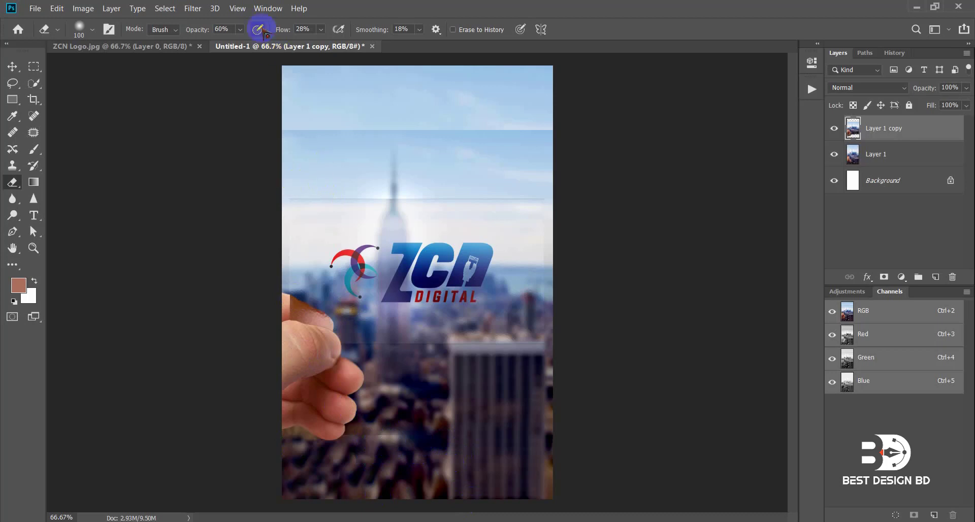
Step: Raise the eraser flow to 33% and soften the remaining seam beside the fingertips with 60 px and 30 px brushes
left_click_drag(286, 31, 290, 30)
key("bracketleft")
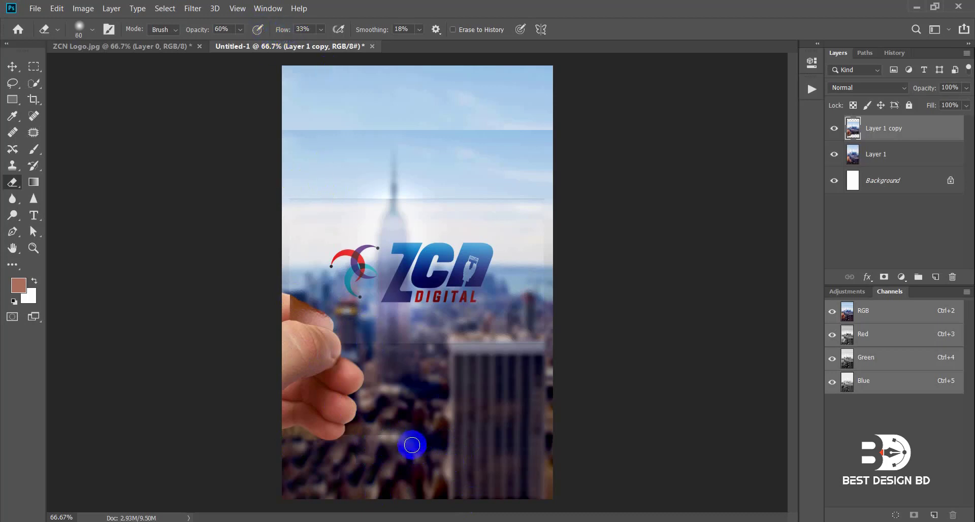
mouse_move(396, 435)
left_mouse_down()
mouse_move(375, 442)
mouse_move(458, 433)
mouse_move(351, 443)
mouse_move(370, 433)
left_mouse_up()
key("bracketleft")
mouse_move(385, 434)
left_mouse_down()
mouse_move(375, 436)
mouse_move(455, 441)
left_mouse_up()
mouse_move(310, 448)
left_mouse_down()
mouse_move(293, 460)
mouse_move(348, 477)
mouse_move(363, 444)
mouse_move(417, 447)
mouse_move(412, 435)
mouse_move(374, 463)
mouse_move(405, 423)
mouse_move(503, 447)
mouse_move(577, 443)
mouse_move(567, 420)
mouse_move(553, 452)
mouse_move(543, 426)
mouse_move(549, 482)
left_mouse_up()
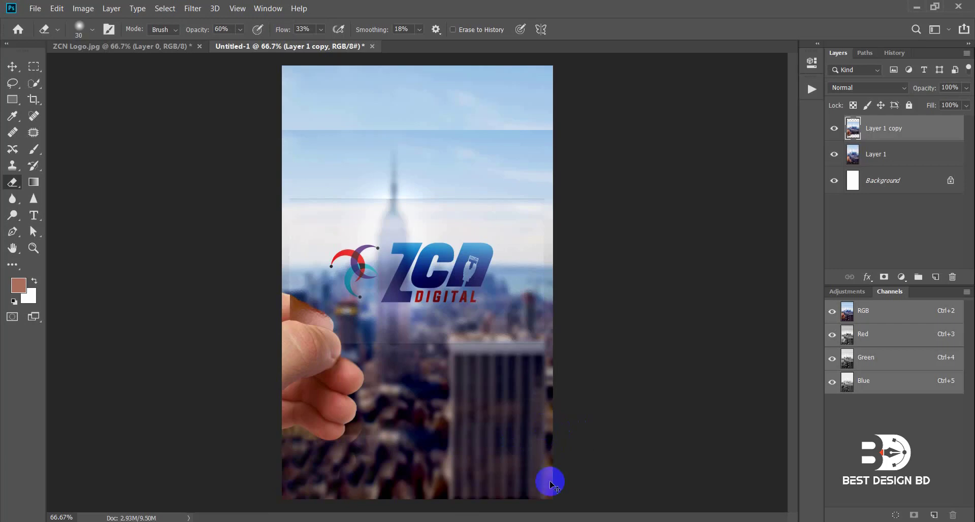
Step: Clone blurred city background on Layer 1 over the faint ghost finger edges below the lowest fingertip with the 80 px stamp
key("ctrl+plus")
key("ctrl+plus")
key("ctrl+plus")
mouse_move(504, 440)
left_mouse_down()
mouse_move(564, 353)
mouse_move(594, 200)
left_mouse_up()
mouse_move(508, 415)
left_mouse_down()
mouse_move(516, 376)
mouse_move(603, 384)
mouse_move(444, 404)
mouse_move(538, 374)
mouse_move(727, 381)
mouse_move(442, 385)
mouse_move(446, 411)
mouse_move(477, 376)
mouse_move(445, 390)
left_mouse_up()
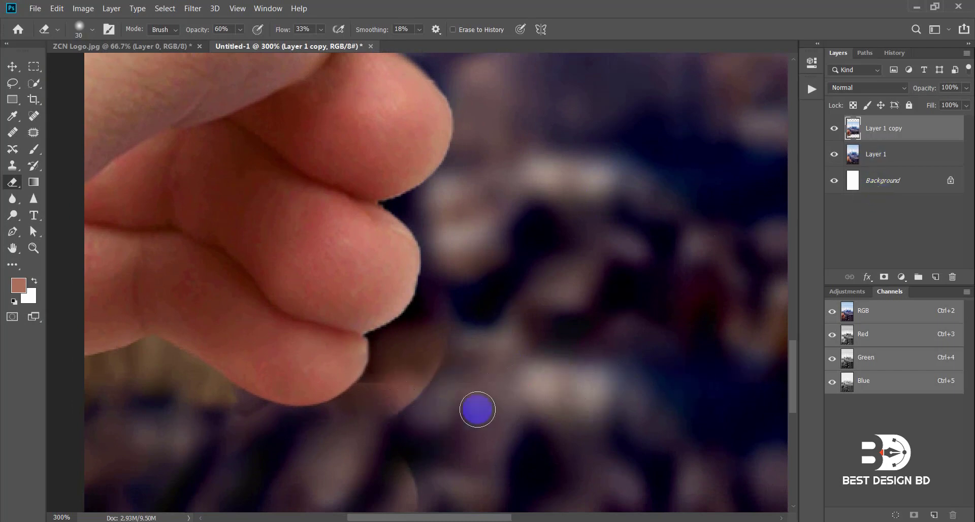
left_click(14, 165)
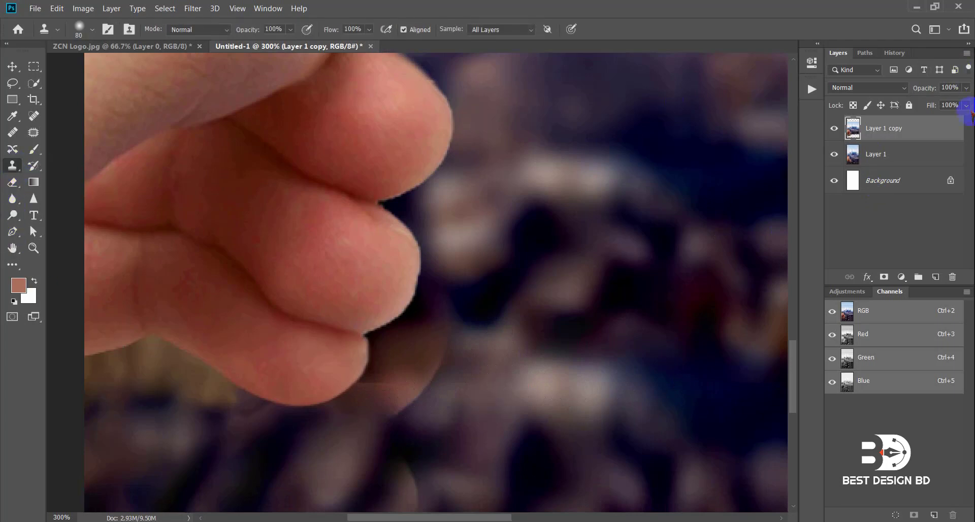
left_click(902, 153)
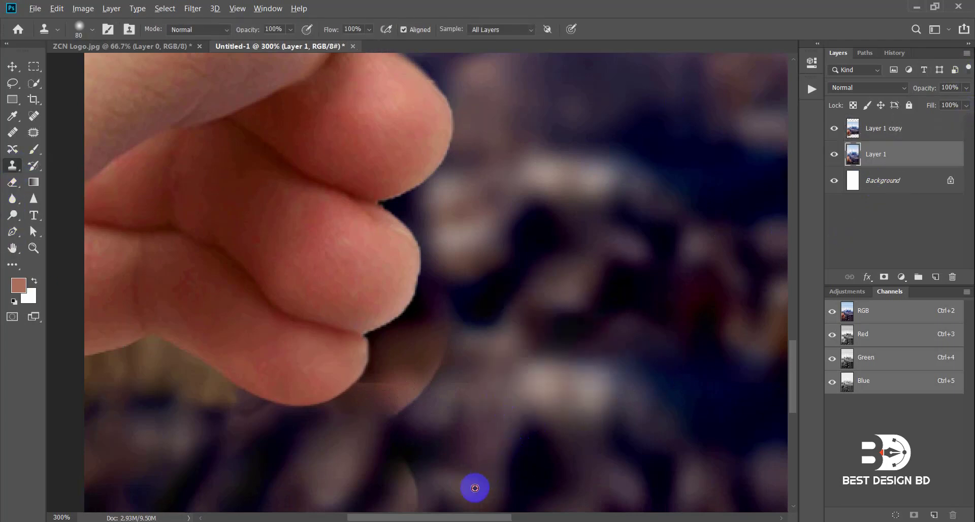
left_click(425, 386)
scroll(350, 419, "down", 3)
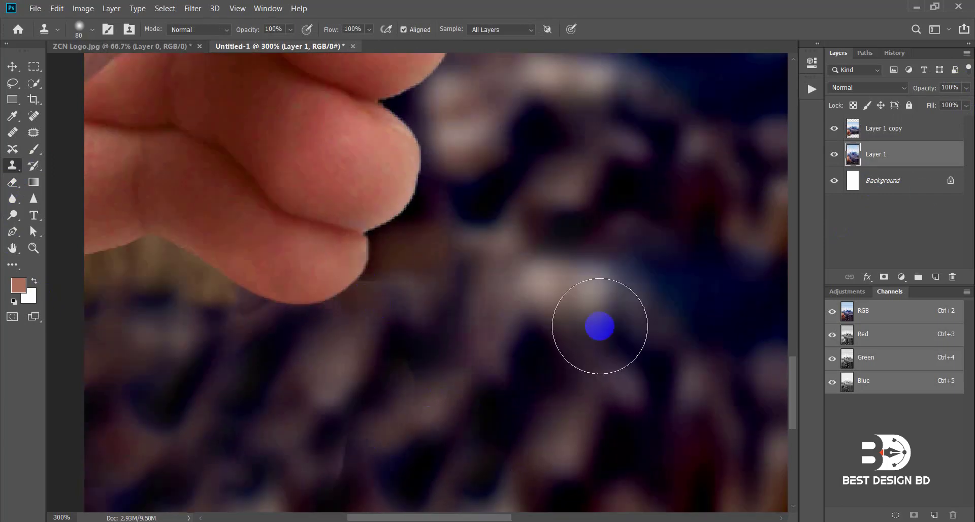
left_click(902, 139)
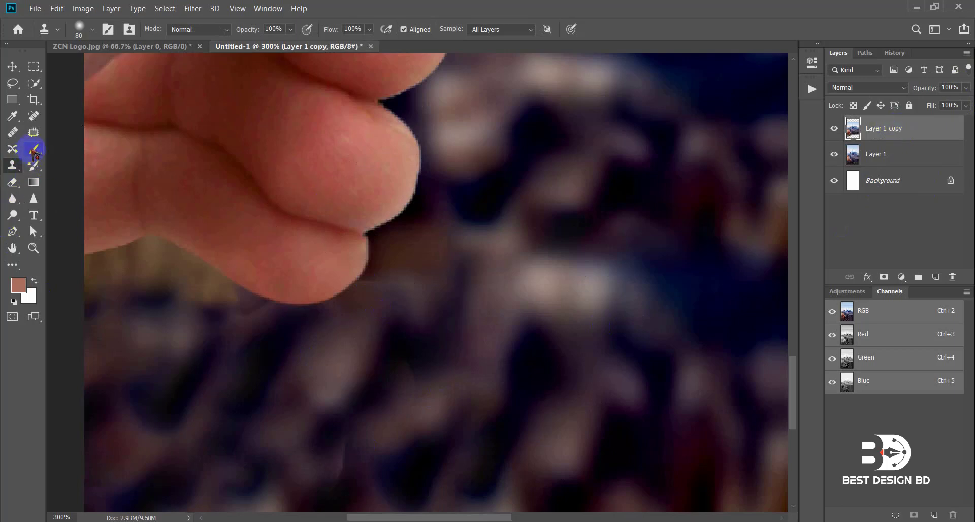
left_click(33, 149)
key("bracketleft")
key("bracketleft")
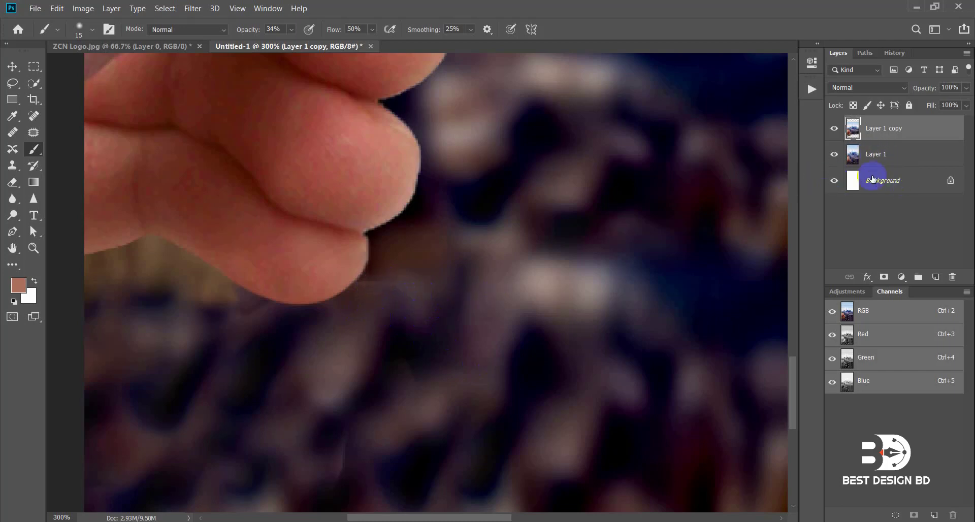
Step: Clone the dark city texture beneath the hand over the area beside the lowest fingertip on Layer 1
left_click(899, 154)
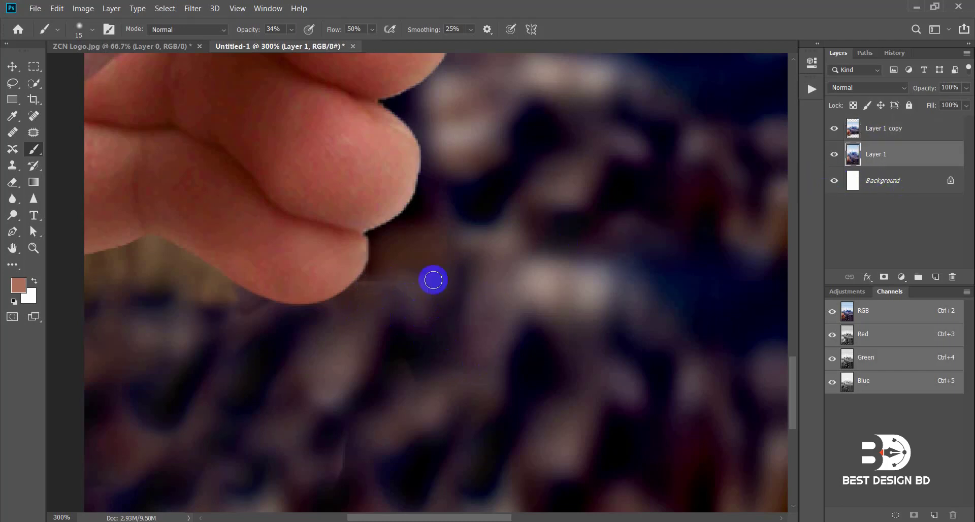
left_click(13, 165)
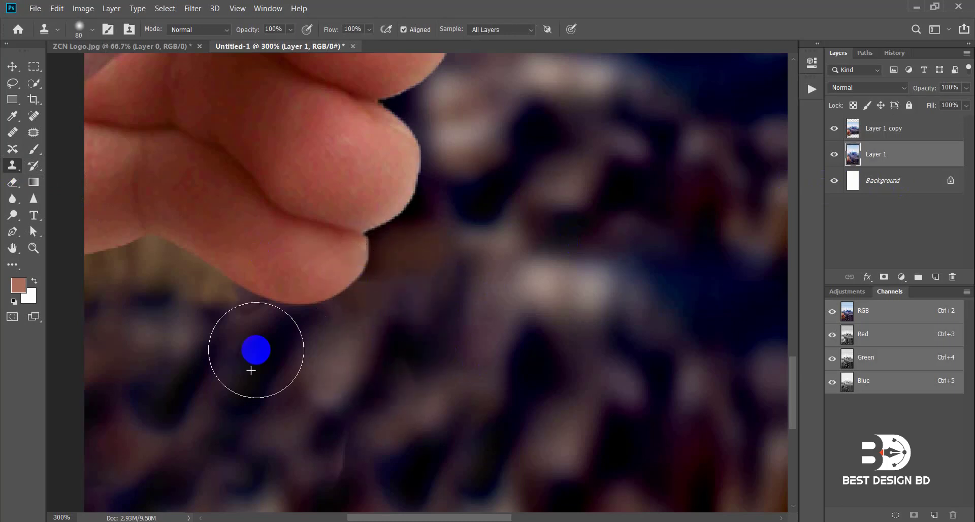
left_click(349, 348, "alt")
mouse_move(382, 281)
left_mouse_down()
mouse_move(390, 278)
mouse_move(354, 389)
mouse_move(410, 299)
mouse_move(970, 133)
left_mouse_up()
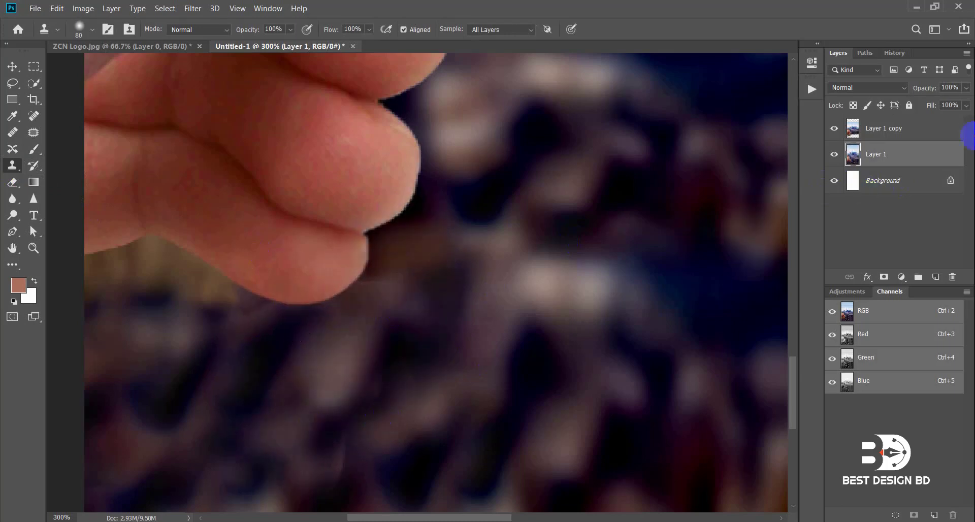
Step: Erase the leftover edge beside and below the lowest fingertip on Layer 1 copy with a small eraser of up to 15 px
left_click(904, 122)
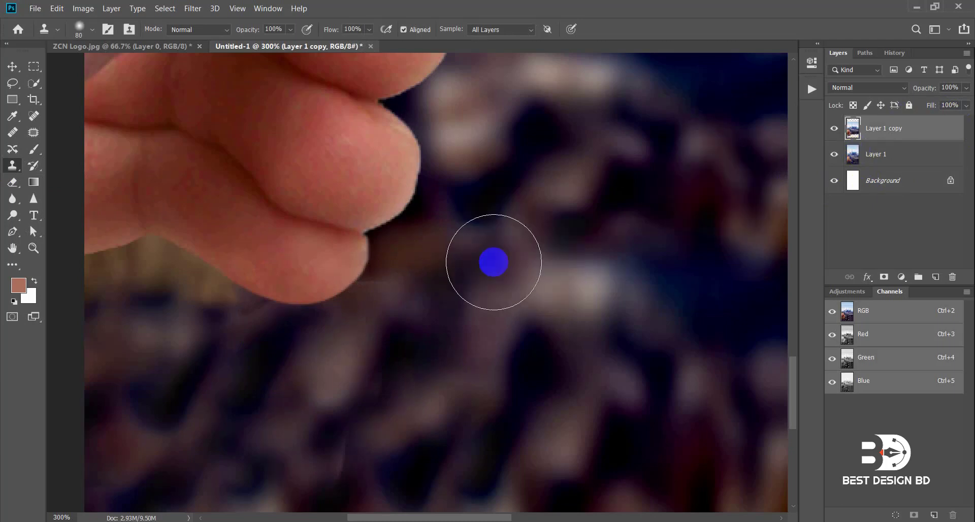
left_click(13, 182)
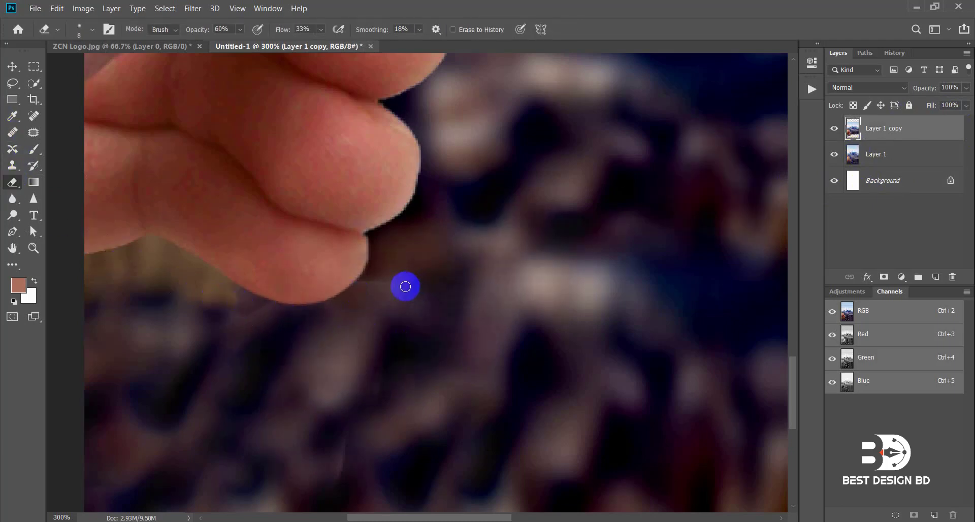
mouse_move(389, 282)
left_mouse_down()
mouse_move(370, 295)
mouse_move(369, 282)
mouse_move(378, 277)
mouse_move(352, 308)
mouse_move(364, 289)
mouse_move(397, 279)
mouse_move(388, 295)
mouse_move(422, 277)
mouse_move(343, 328)
mouse_move(473, 240)
mouse_move(444, 263)
mouse_move(372, 278)
mouse_move(346, 332)
mouse_move(377, 302)
mouse_move(440, 283)
mouse_move(343, 314)
mouse_move(379, 300)
mouse_move(357, 349)
mouse_move(374, 377)
left_mouse_up()
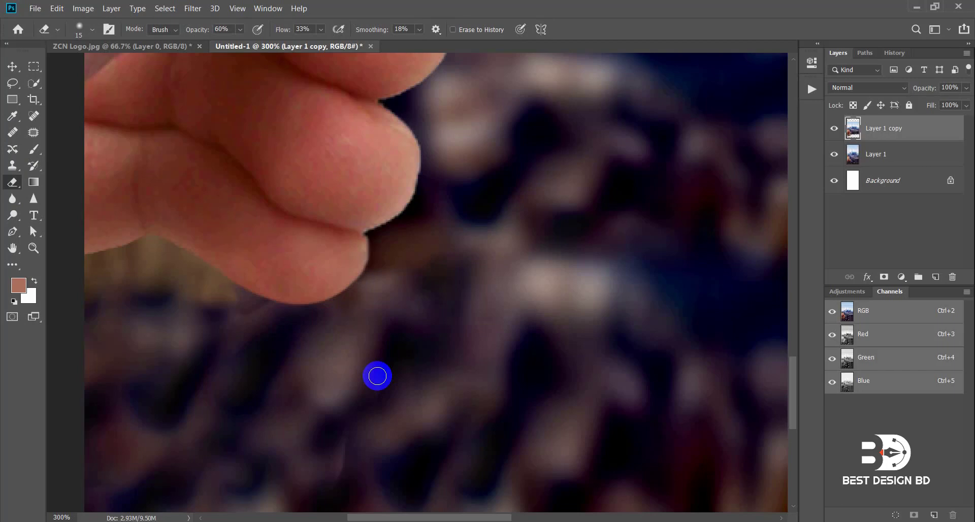
key("ctrl+minus")
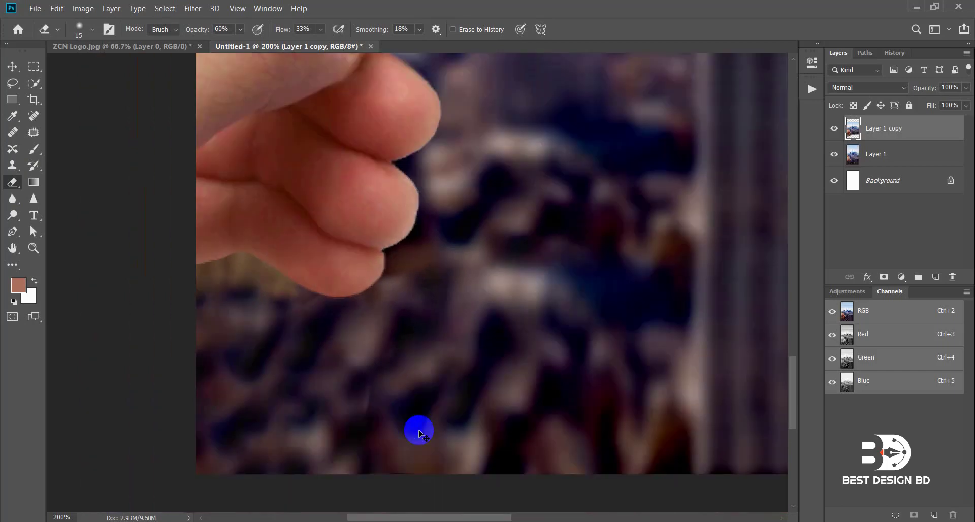
key("ctrl+minus")
key("ctrl+minus")
key("ctrl+minus")
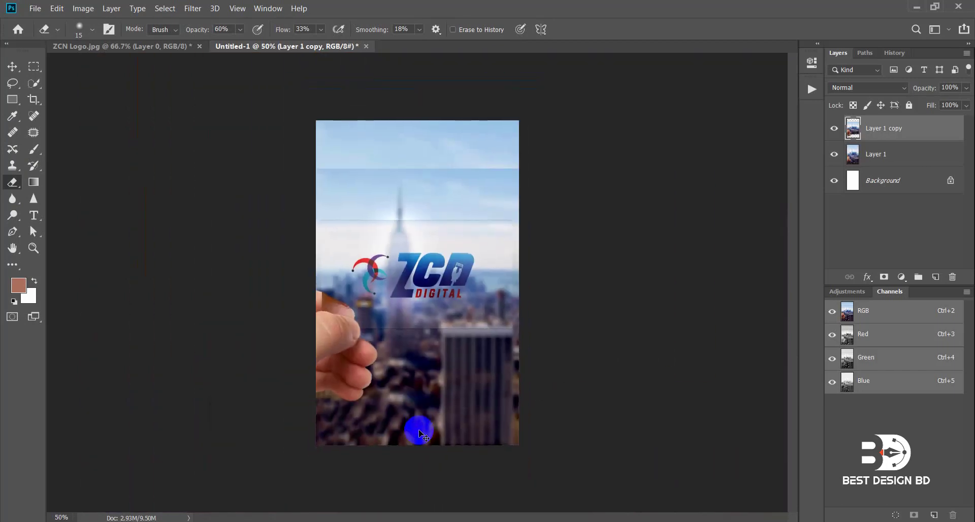
Step: Erase the hard horizontal seam across the upper sky on Layer 1 copy with a 150 px eraser
left_click(902, 159)
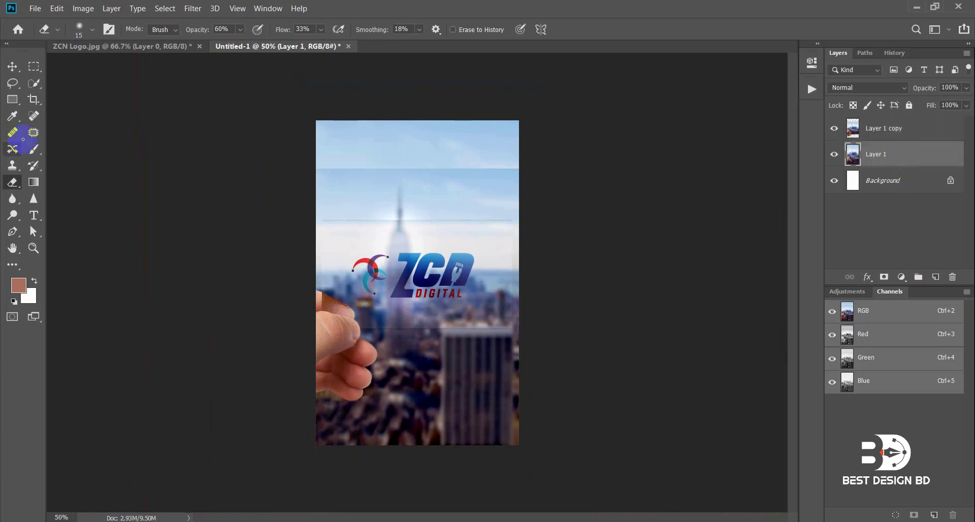
left_click(884, 133)
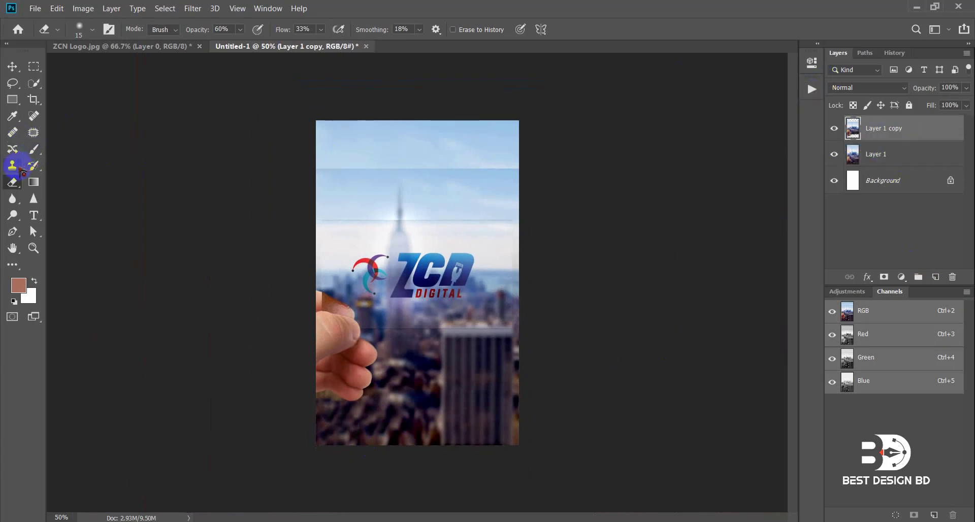
key("bracketright")
key("bracketright")
key("bracketright")
key("bracketright")
key("bracketright")
key("bracketright")
key("bracketright")
key("bracketright")
key("bracketright")
key("bracketright")
key("bracketright")
key("bracketright")
key("bracketright")
key("bracketright")
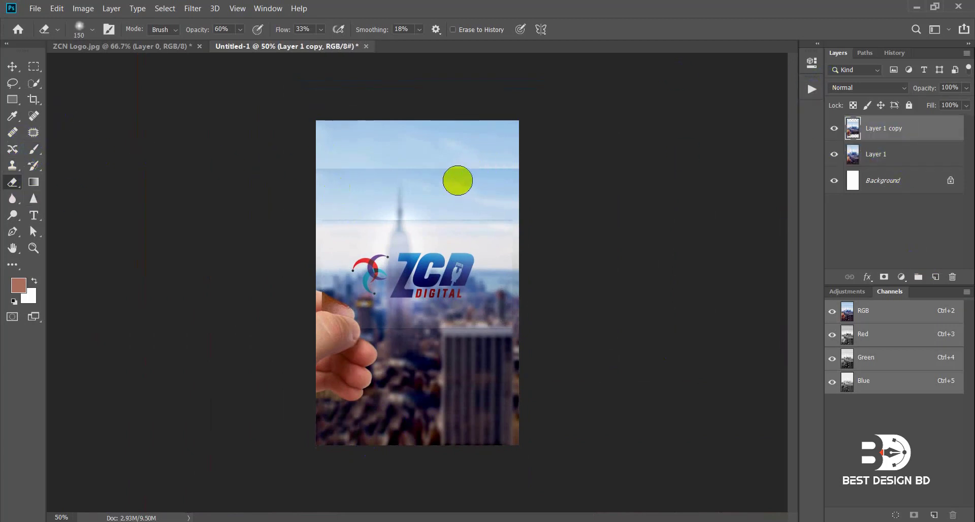
mouse_move(431, 166)
left_mouse_down()
mouse_move(587, 167)
mouse_move(422, 167)
mouse_move(567, 166)
mouse_move(342, 156)
mouse_move(608, 165)
left_mouse_up()
mouse_move(541, 164)
left_mouse_down()
mouse_move(347, 169)
mouse_move(357, 177)
mouse_move(349, 159)
mouse_move(328, 184)
mouse_move(315, 133)
mouse_move(339, 154)
mouse_move(400, 159)
mouse_move(382, 171)
mouse_move(440, 130)
mouse_move(433, 182)
mouse_move(419, 134)
mouse_move(580, 171)
mouse_move(359, 159)
mouse_move(309, 144)
left_mouse_up()
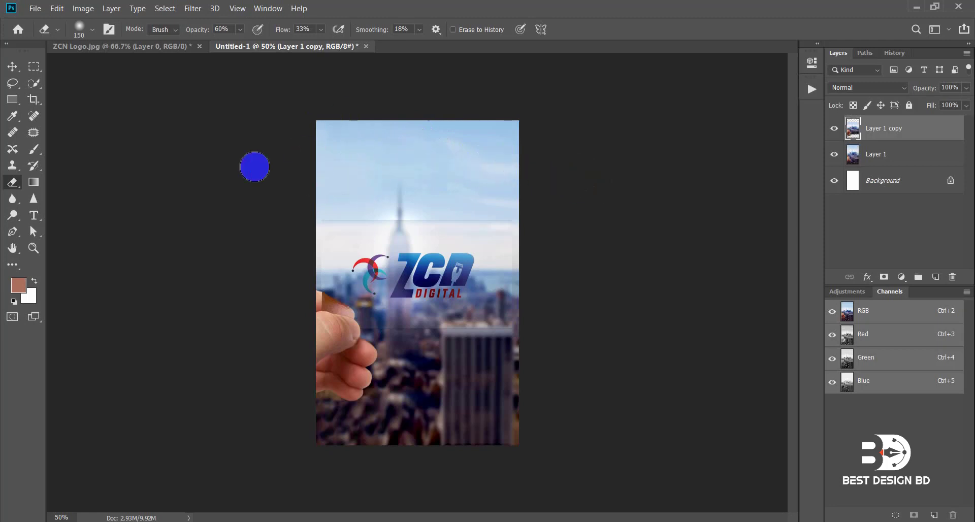
Step: Clone blue sky on Layer 1 over the cloud edge and building spire above the logo with the 80 px stamp
left_click(831, 130)
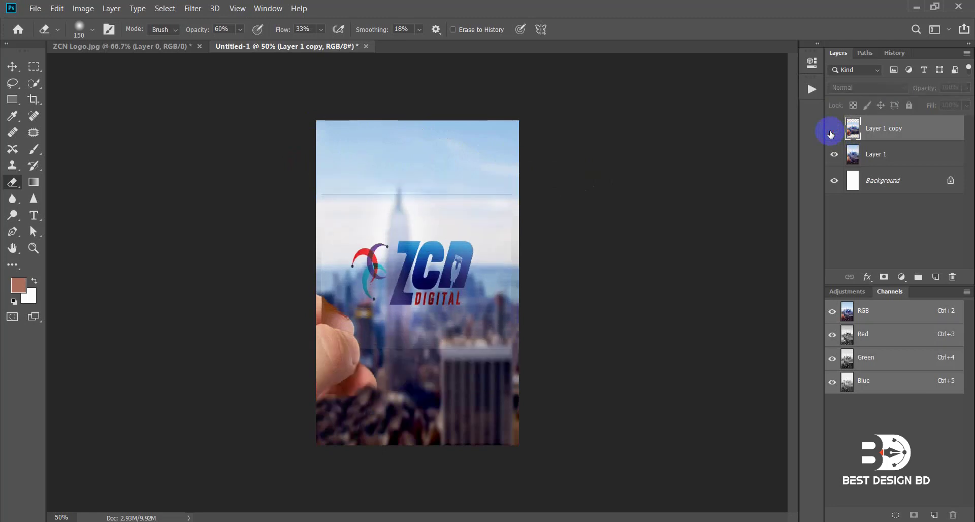
left_click(831, 133)
left_click(892, 155)
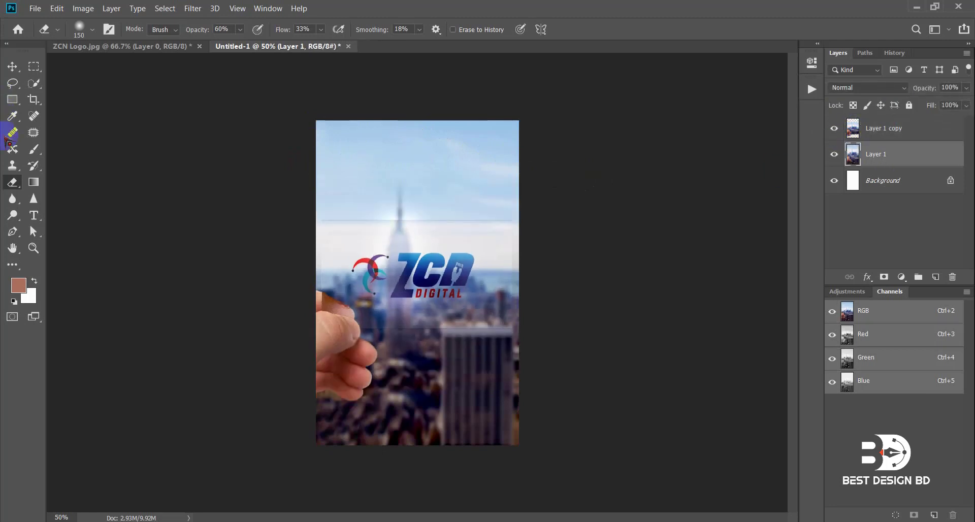
left_click(13, 166)
left_click(323, 206, "alt")
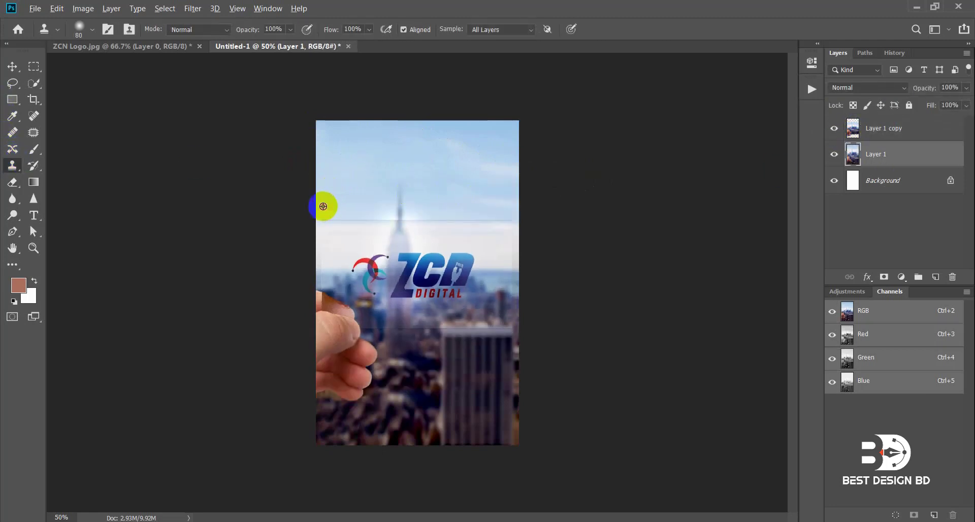
left_click_drag(324, 195, 418, 200)
left_click(352, 187, "alt")
left_click_drag(322, 192, 413, 194)
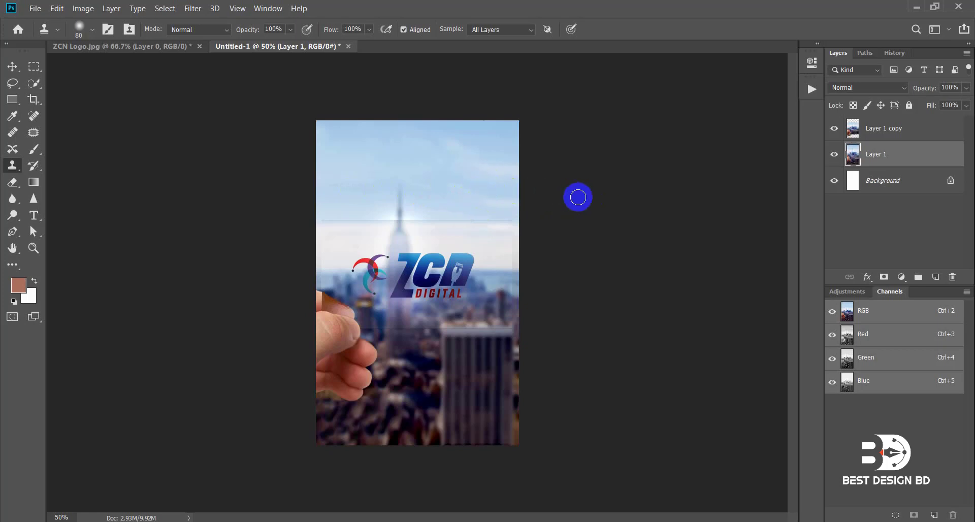
Step: Check the blend by hiding and reshowing Layer 1 copy and Layer 1 in turn, then inspect the full composition with no layer selected
left_click(834, 129)
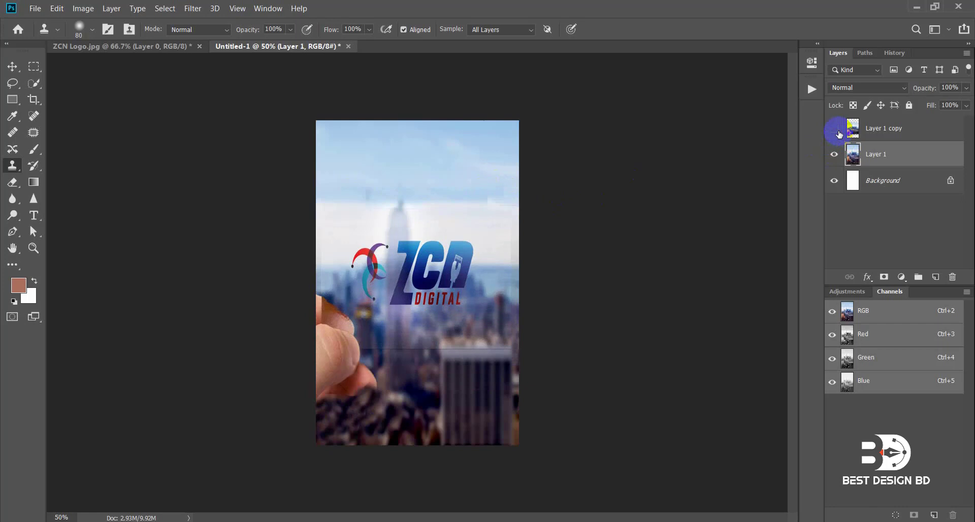
left_click(834, 129)
left_click(832, 155)
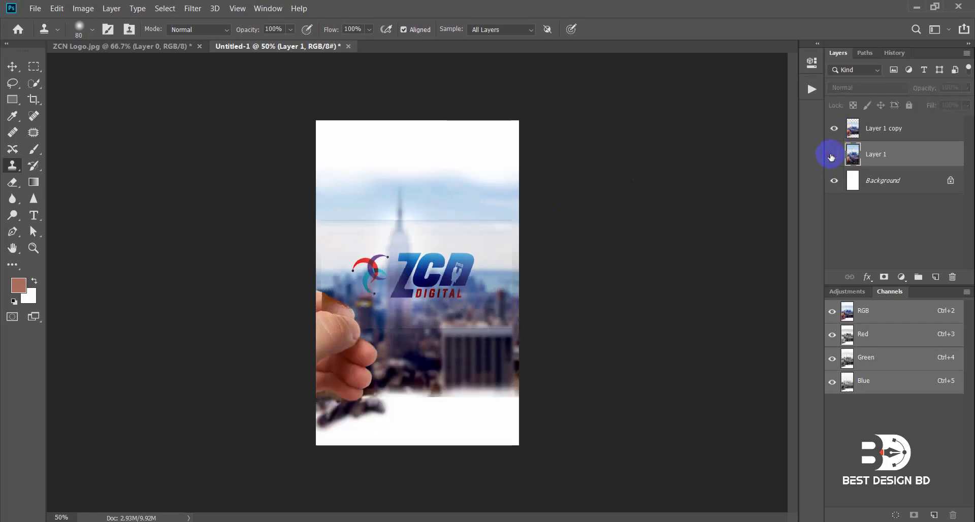
left_click(832, 155)
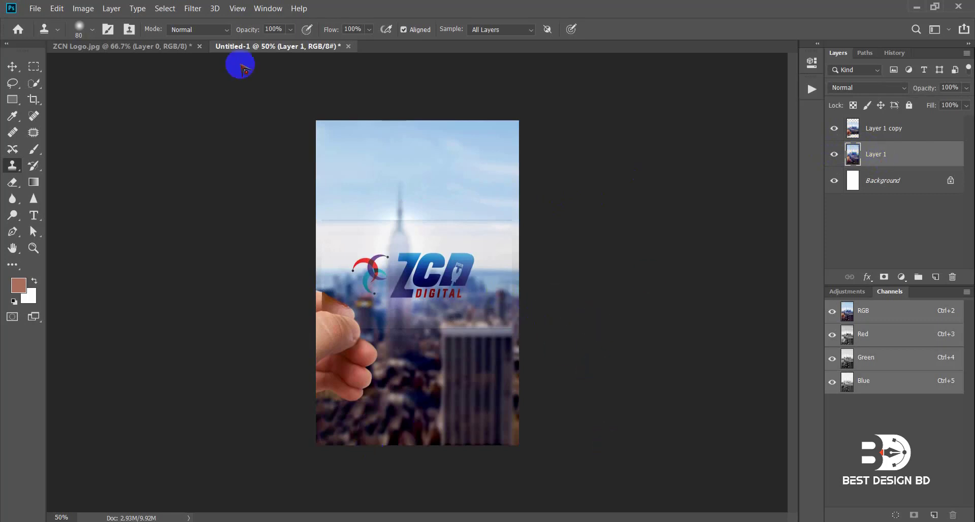
left_click(12, 67)
left_click(233, 229)
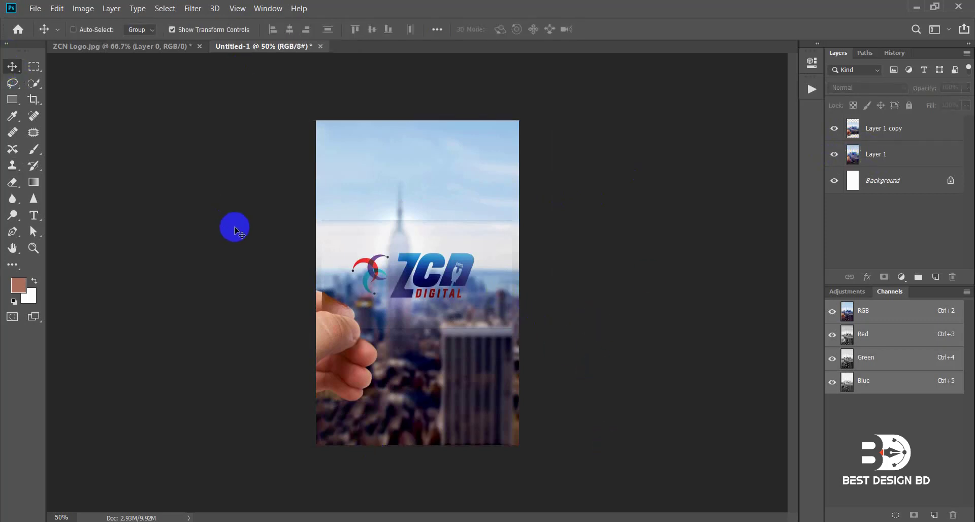
key("ctrl+plus")
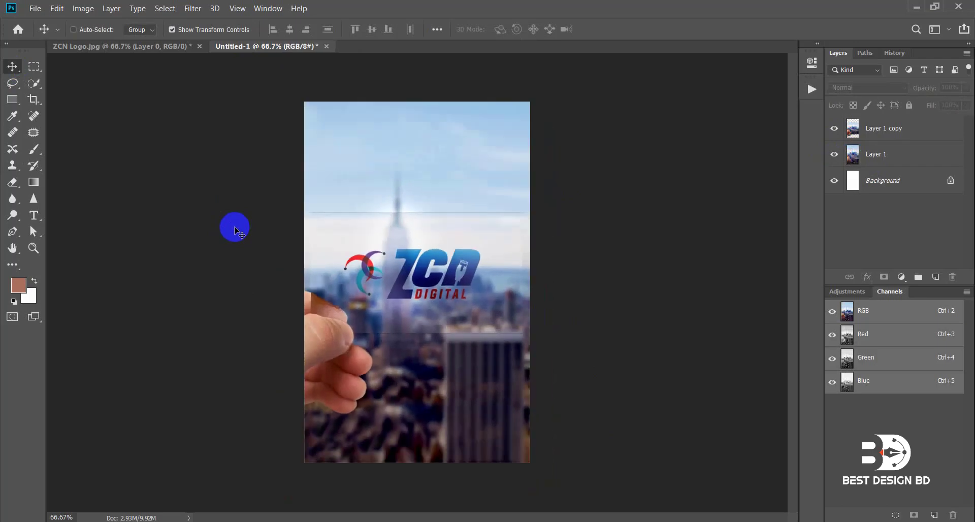